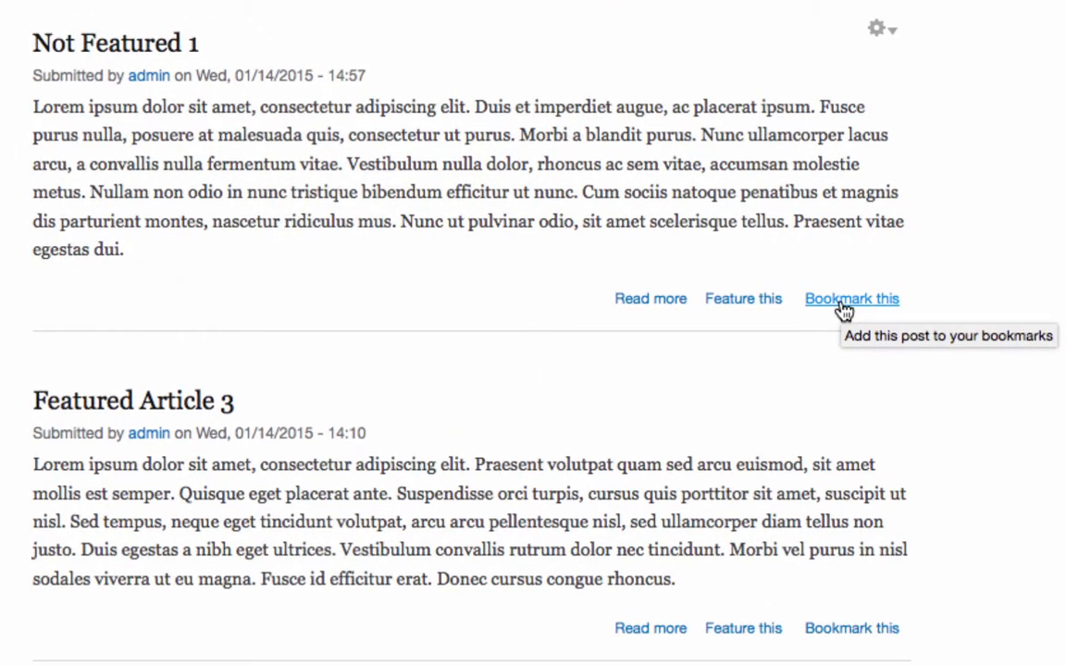
Choose 'Bookmark this' under Not Featured 1, then under Featured Article 3.
{"action": "left_click", "coordinate": [844, 301]}
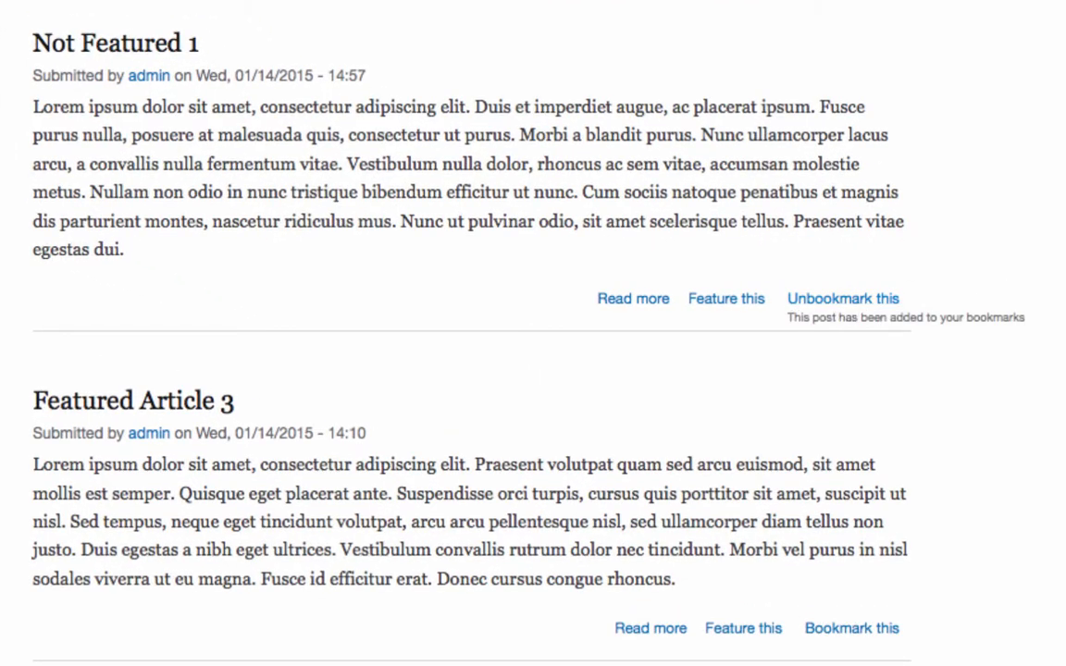
{"action": "left_click", "coordinate": [832, 630]}
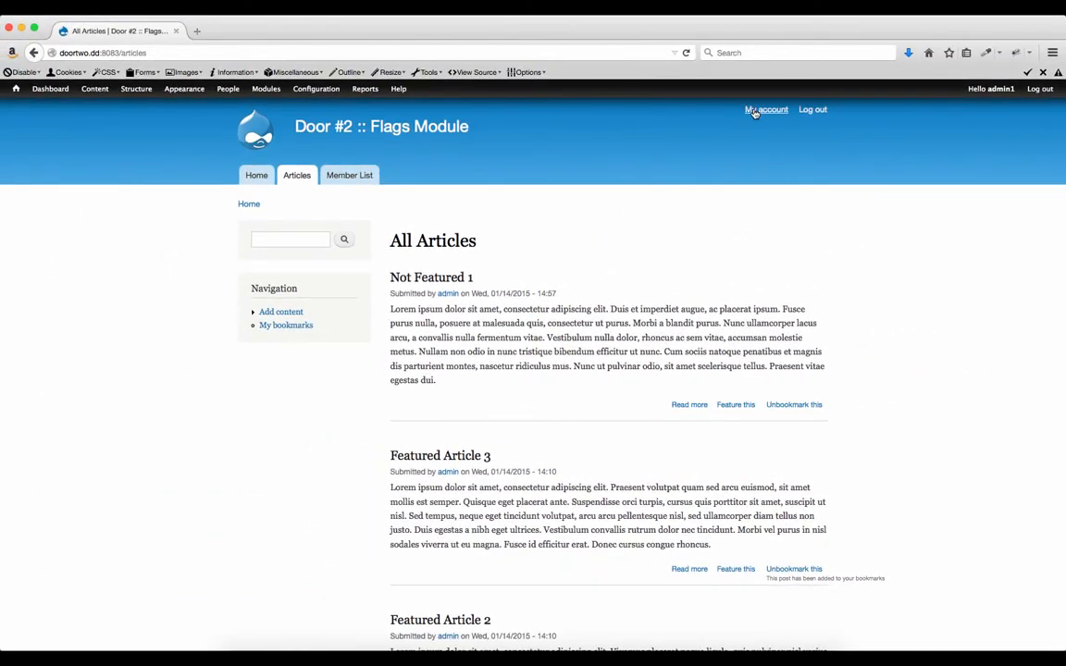
Go to My account and view its Bookmarks tab listing Not Featured 1 and Featured Article 3.
{"action": "left_click", "coordinate": [756, 112]}
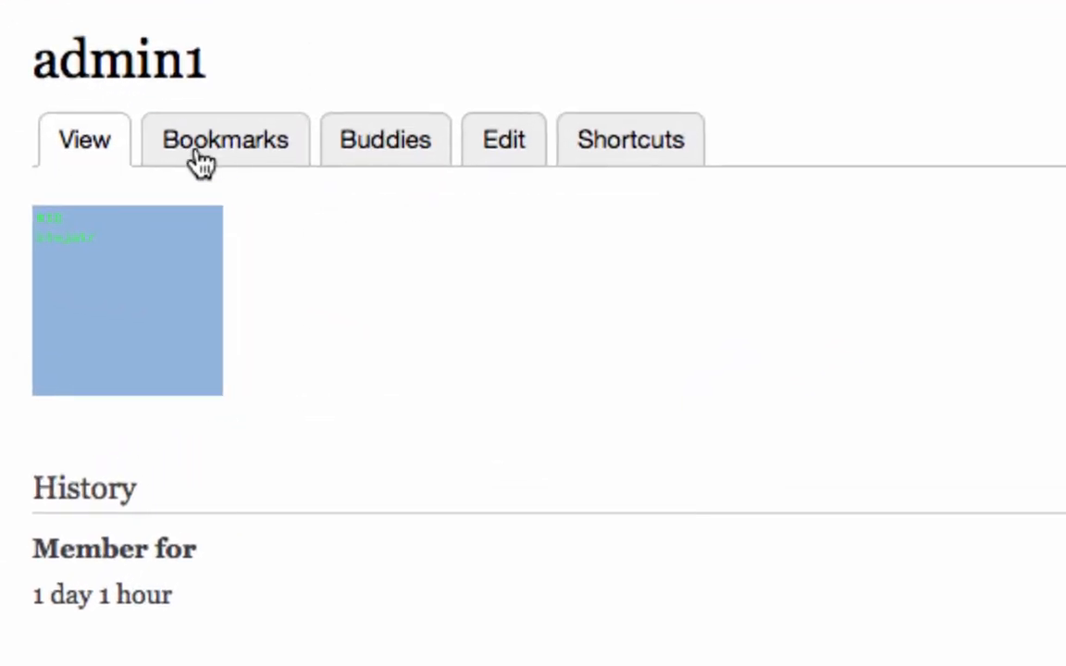
{"action": "left_click", "coordinate": [203, 148]}
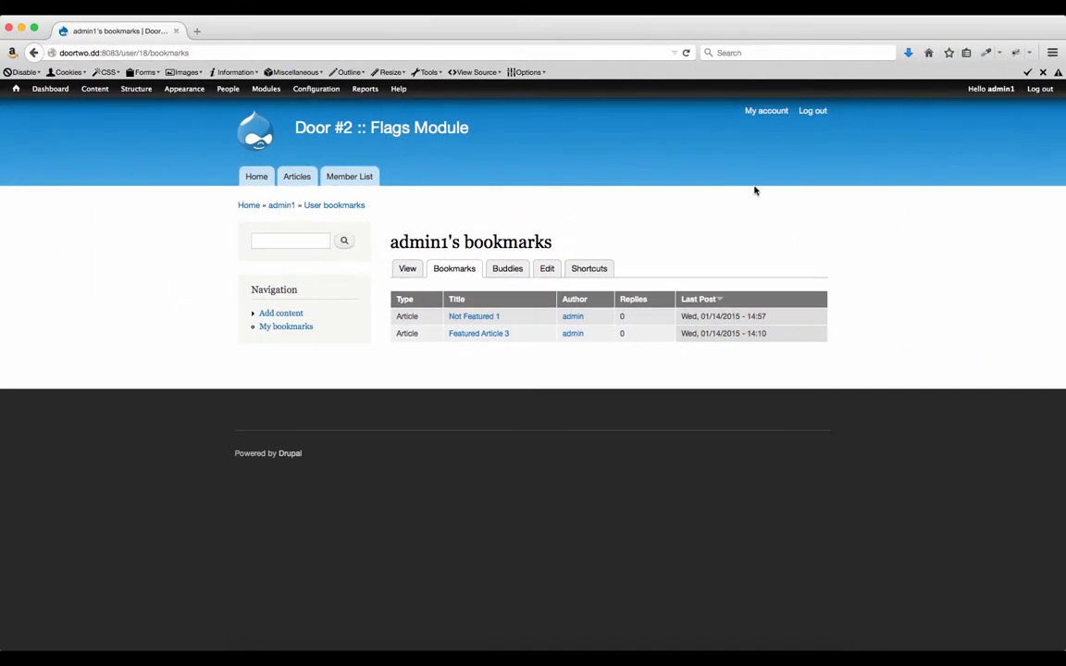
Log out, sign in as the admin user with its password, and view its empty Bookmarks tab.
{"action": "left_click", "coordinate": [812, 111]}
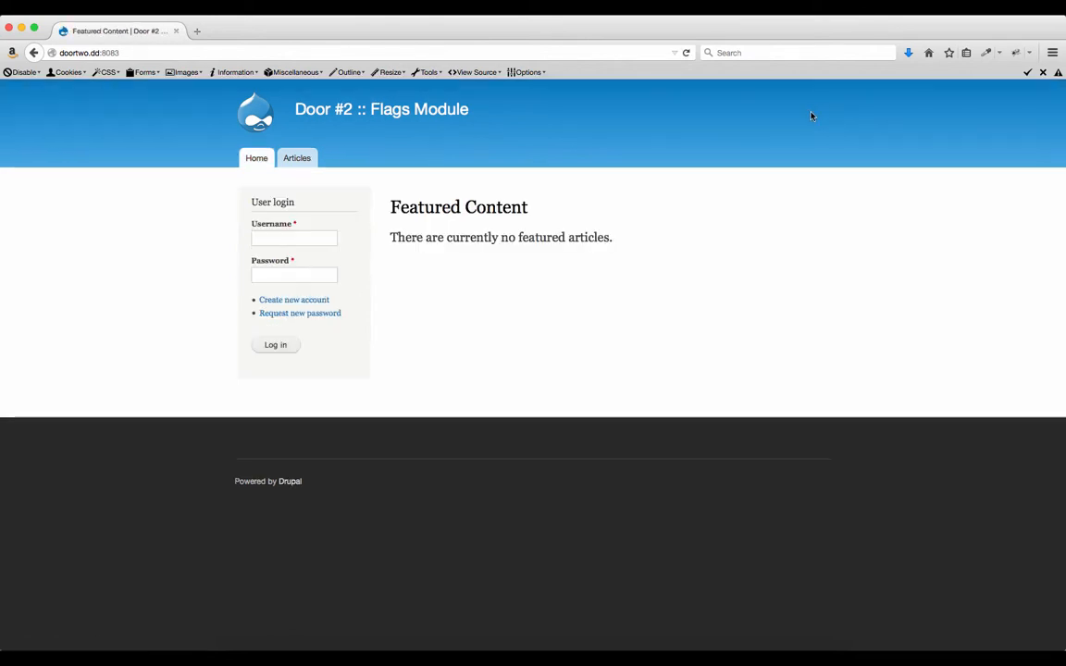
{"action": "left_click", "coordinate": [287, 238]}
{"action": "type", "text": "admin"}
{"action": "key", "text": "Tab"}
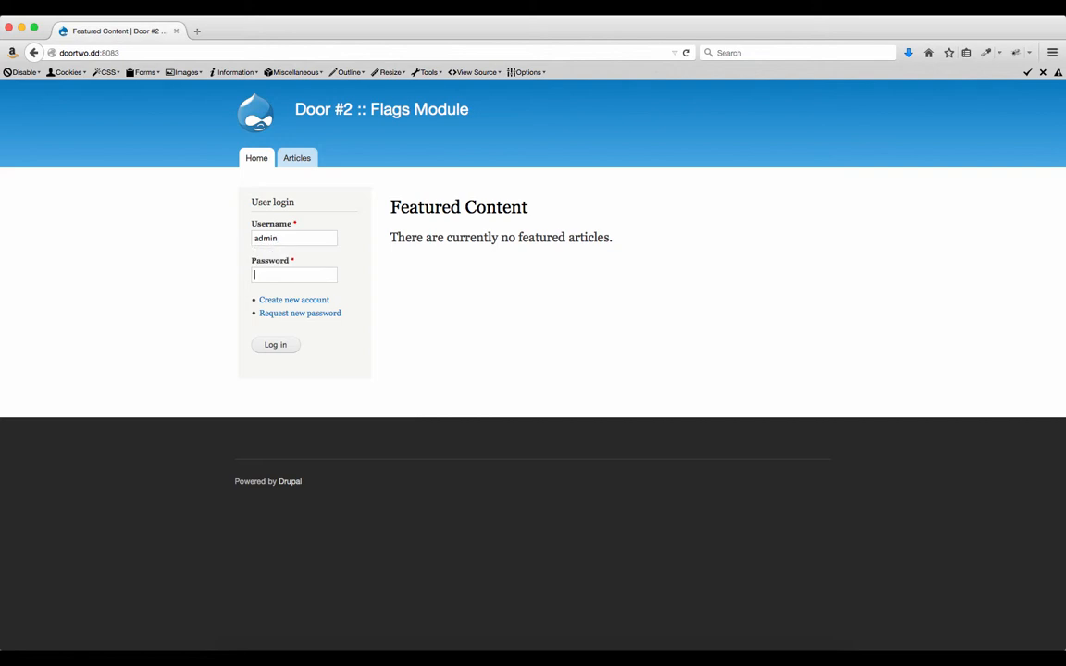
{"action": "type", "text": "admin"}
{"action": "key", "text": "Return"}
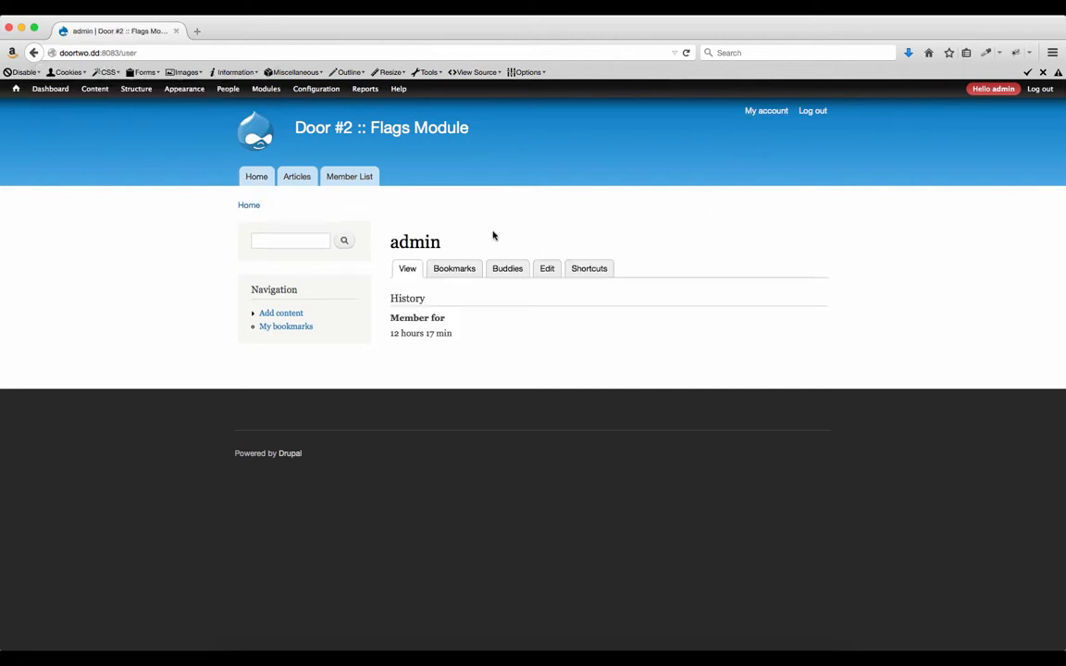
{"action": "left_click", "coordinate": [449, 273]}
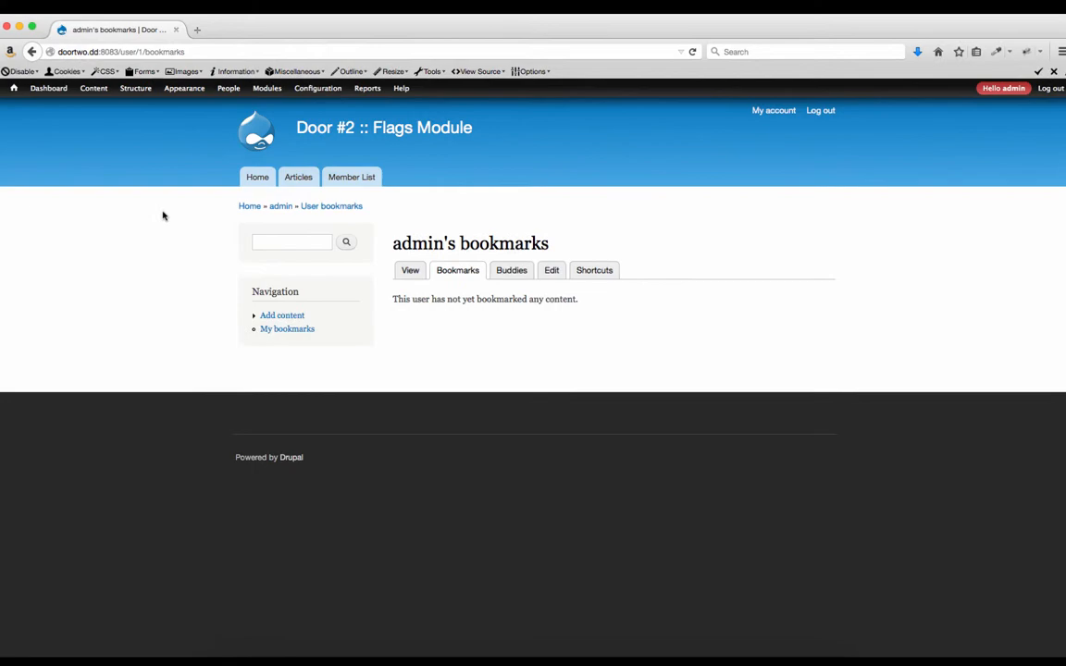
Go to Structure > Flags to list the Featured, Buddy List and Bookmarks flags.
{"action": "mouse_move", "coordinate": [136, 91]}
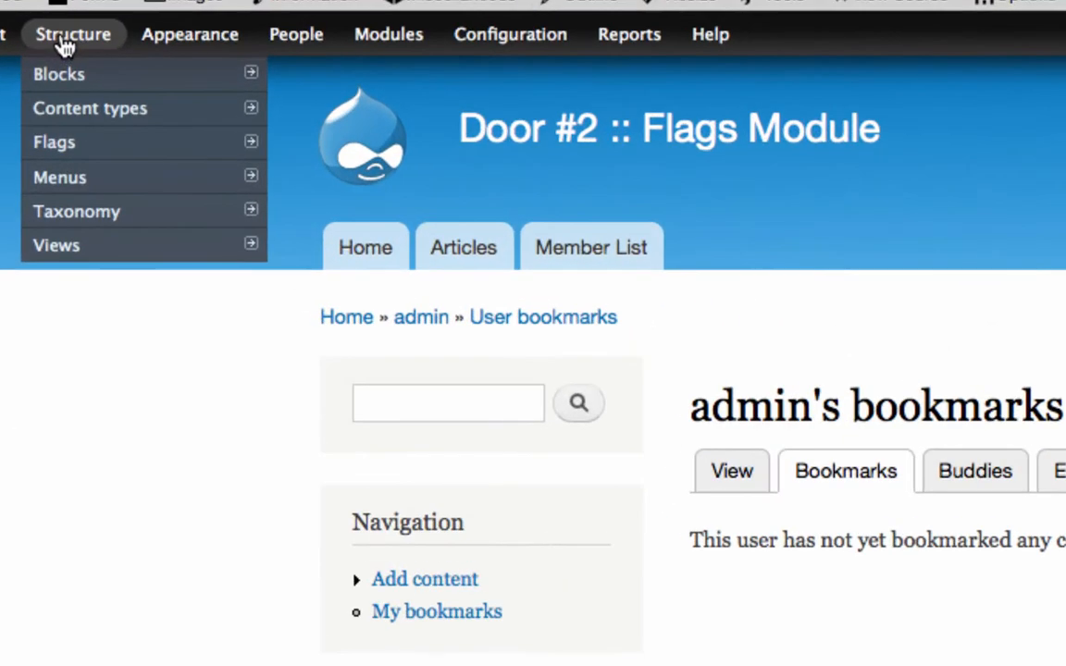
{"action": "mouse_move", "coordinate": [57, 153]}
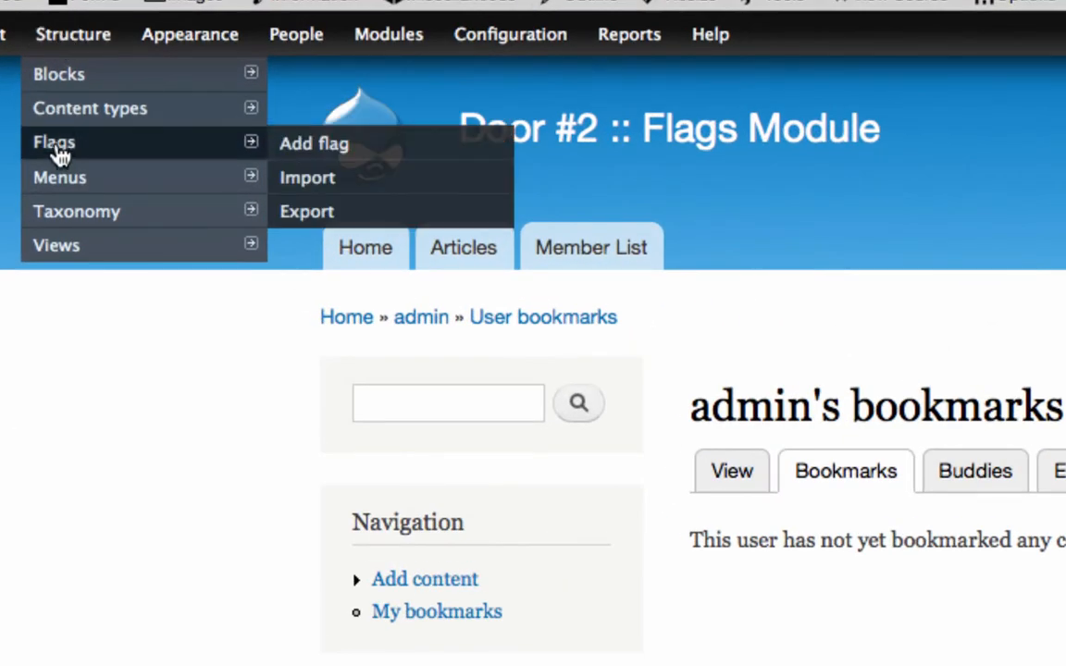
{"action": "left_click", "coordinate": [57, 153]}
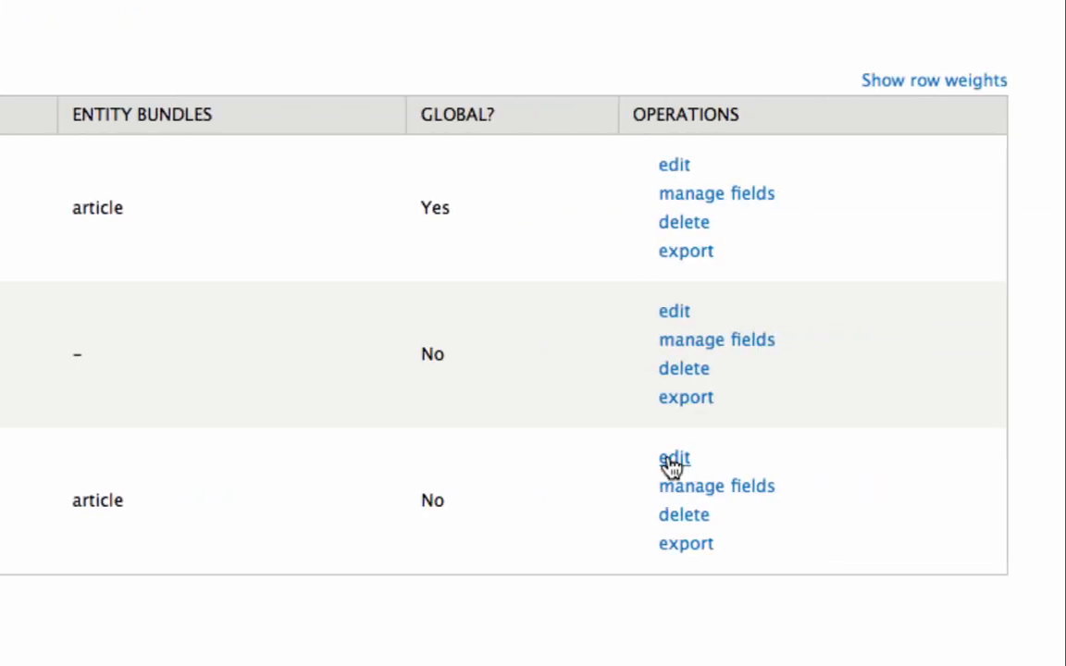
Edit the Bookmarks flag and highlight its unchecked Global flag per-user description.
{"action": "left_click", "coordinate": [673, 460]}
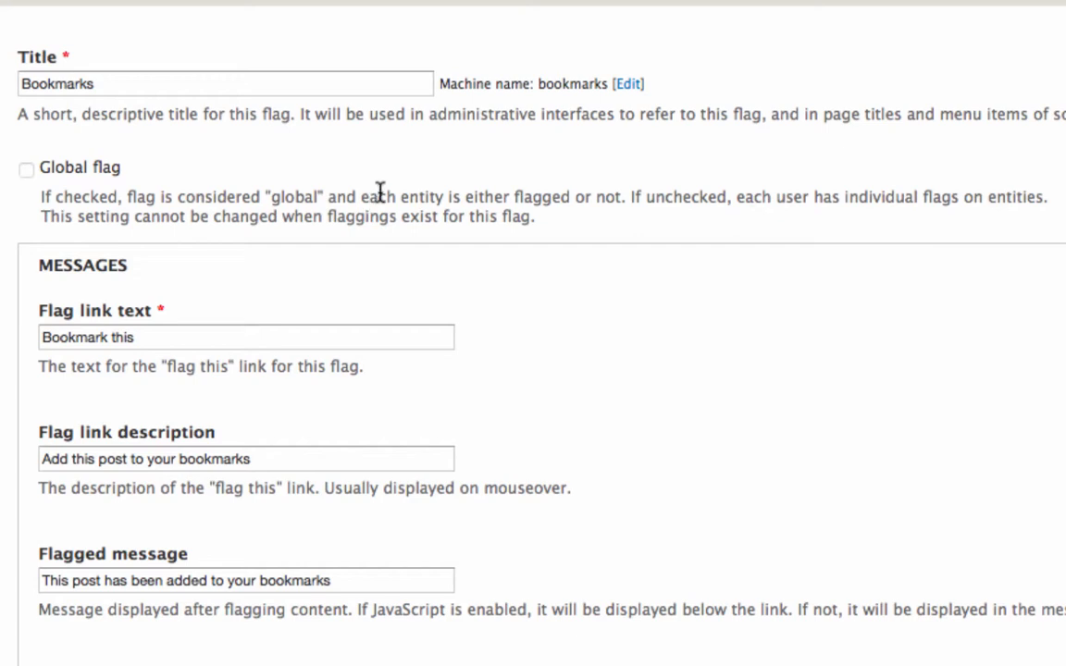
{"action": "scroll", "coordinate": [74, 167], "scroll_direction": "down", "scroll_amount": 1}
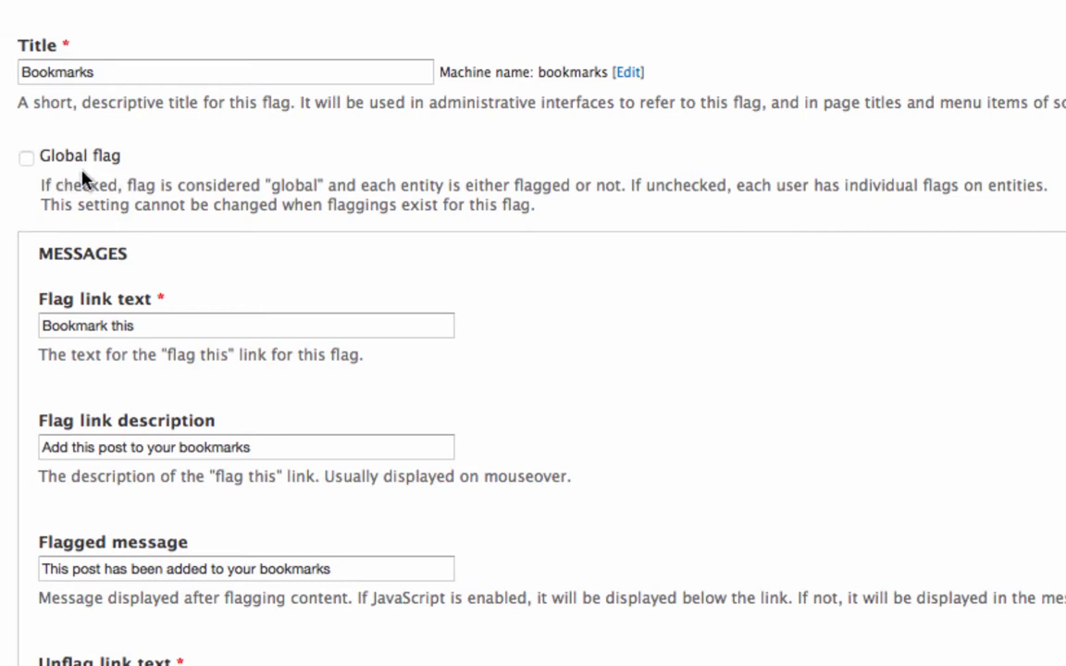
{"action": "left_click_drag", "start_coordinate": [736, 185], "coordinate": [1009, 188]}
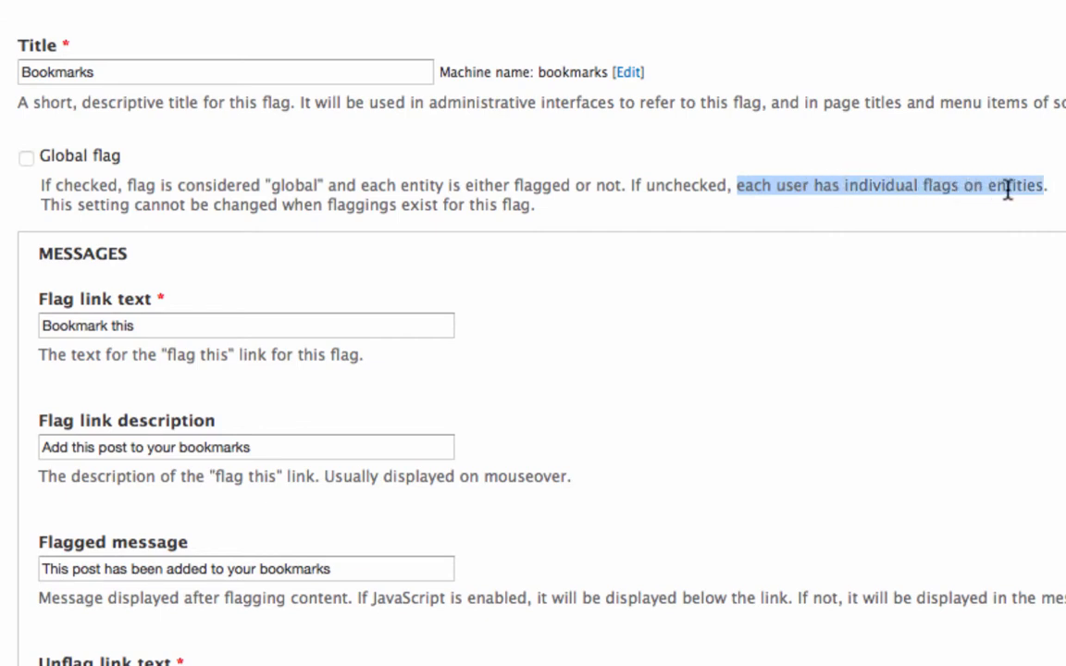
{"action": "scroll", "coordinate": [998, 228], "scroll_direction": "up", "scroll_amount": 1}
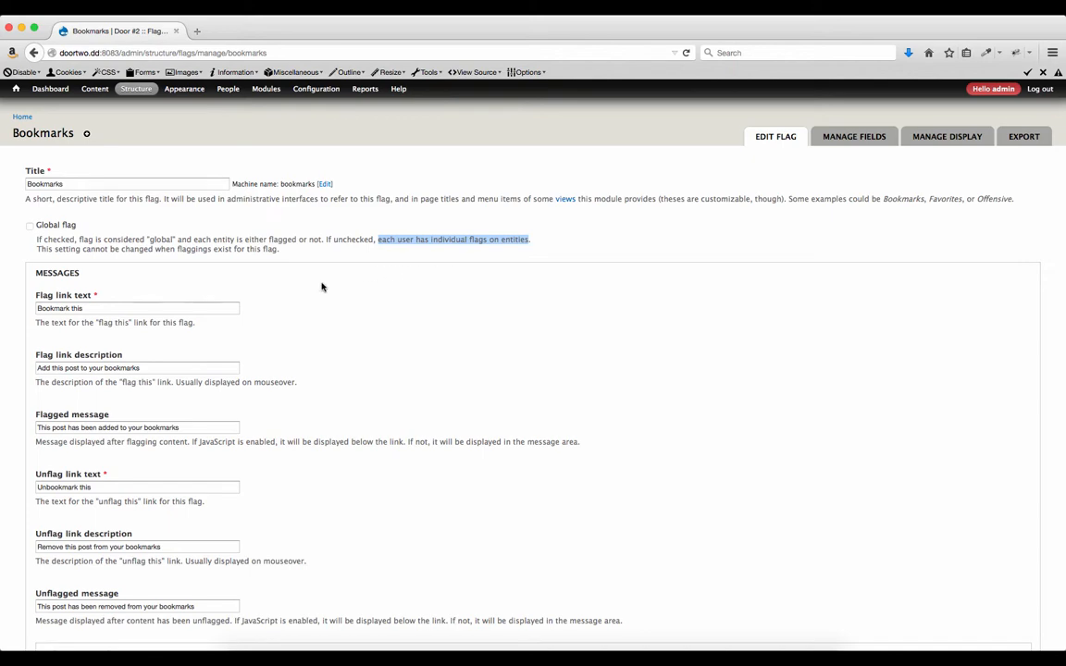
{"action": "scroll", "coordinate": [322, 287], "scroll_direction": "down", "scroll_amount": 5}
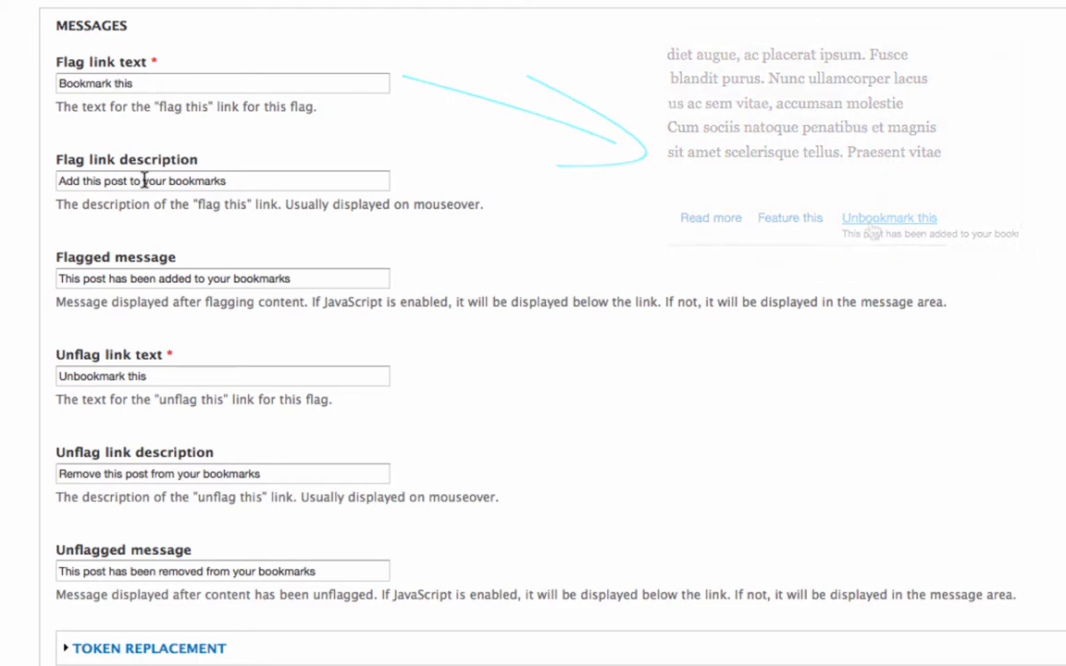
{"action": "scroll", "coordinate": [74, 175], "scroll_direction": "up", "scroll_amount": 1}
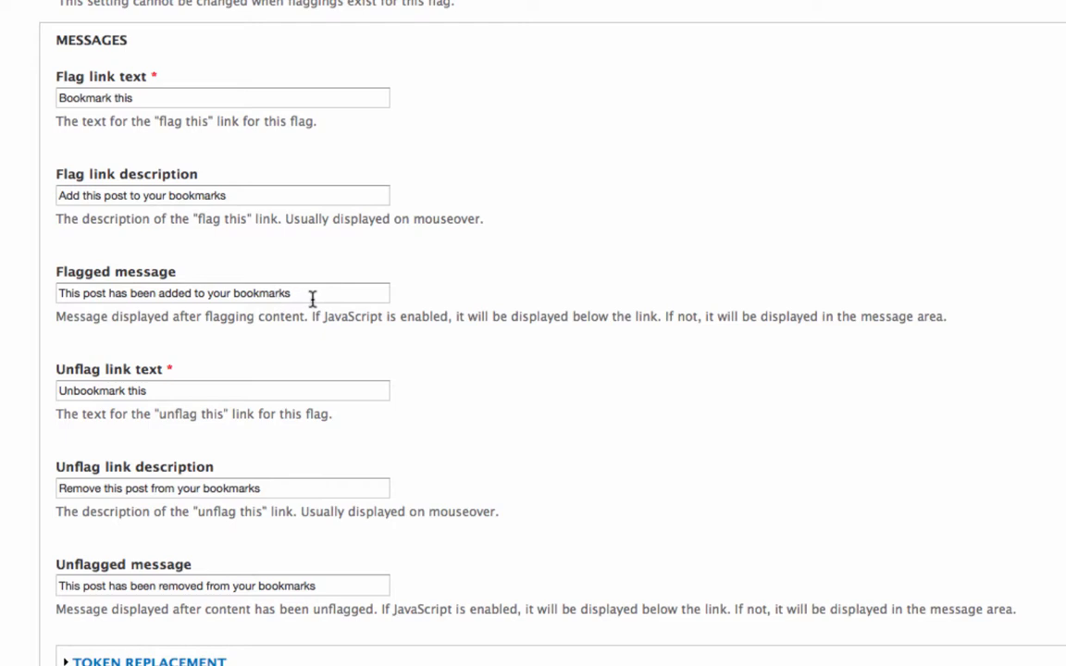
{"action": "scroll", "coordinate": [312, 298], "scroll_direction": "down", "scroll_amount": 5}
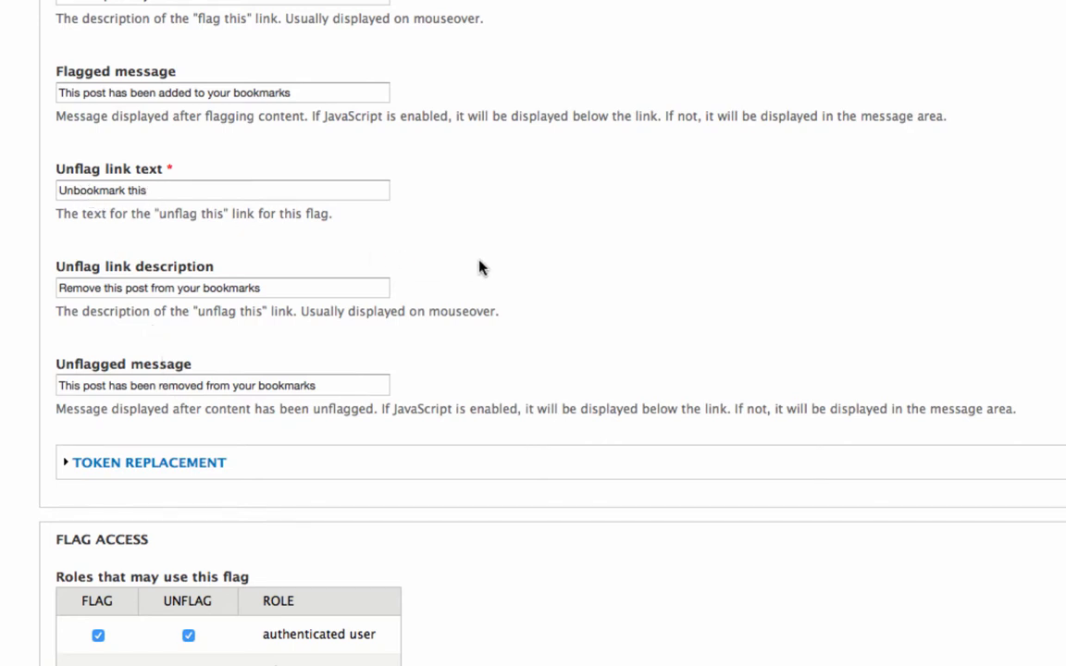
{"action": "scroll", "coordinate": [613, 280], "scroll_direction": "down", "scroll_amount": 5}
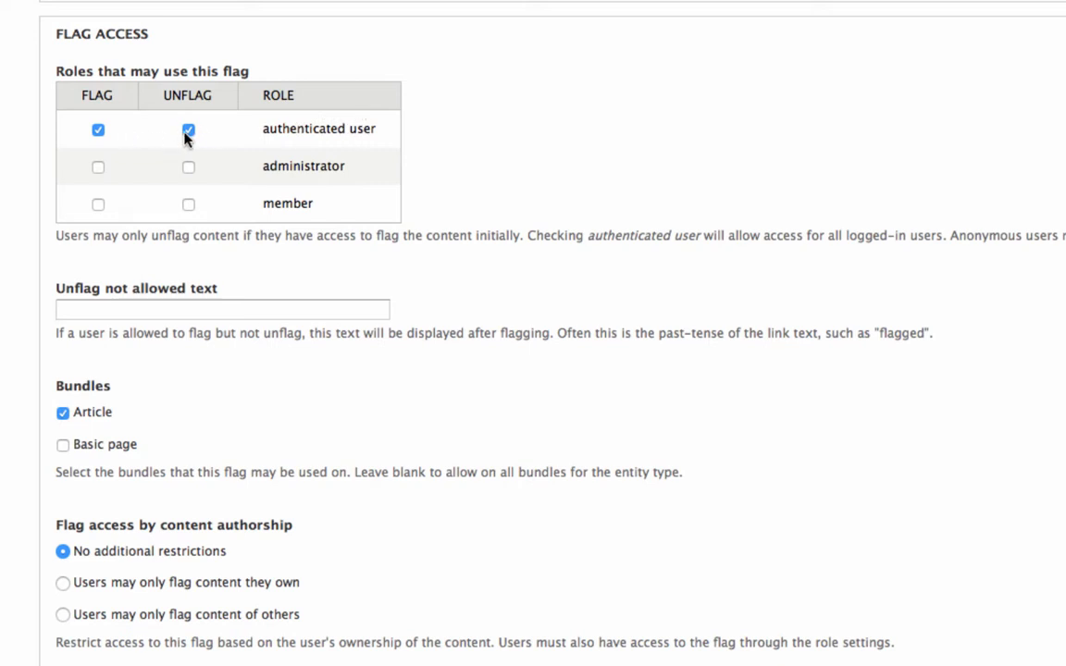
{"action": "scroll", "coordinate": [426, 153], "scroll_direction": "down", "scroll_amount": 2}
{"action": "scroll", "coordinate": [426, 152], "scroll_direction": "down", "scroll_amount": 2}
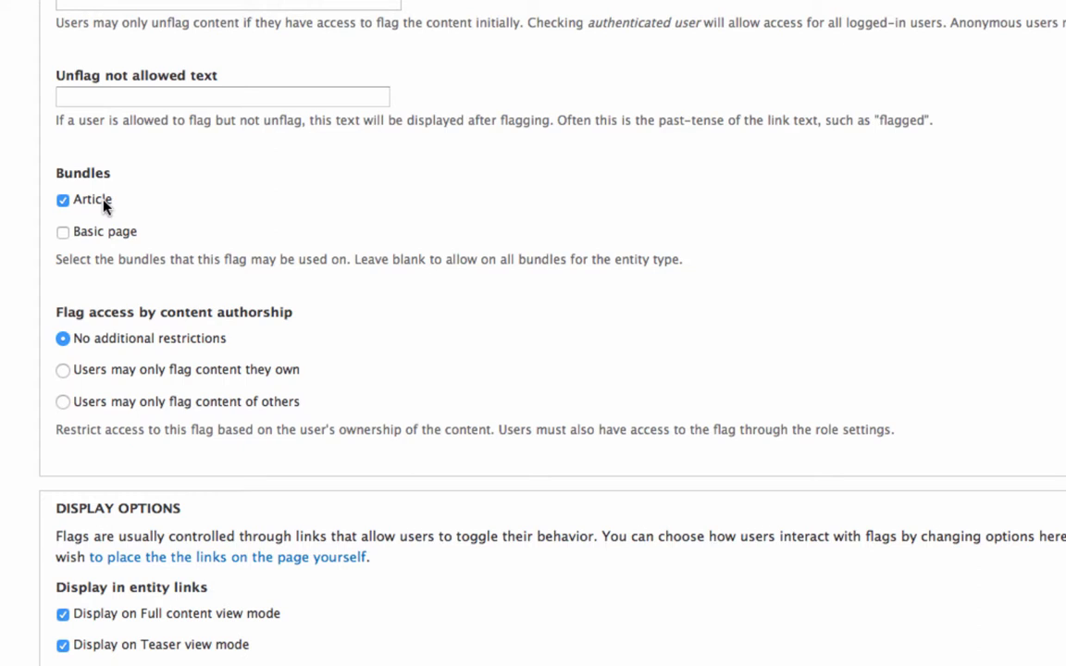
{"action": "scroll", "coordinate": [130, 136], "scroll_direction": "down", "scroll_amount": 5}
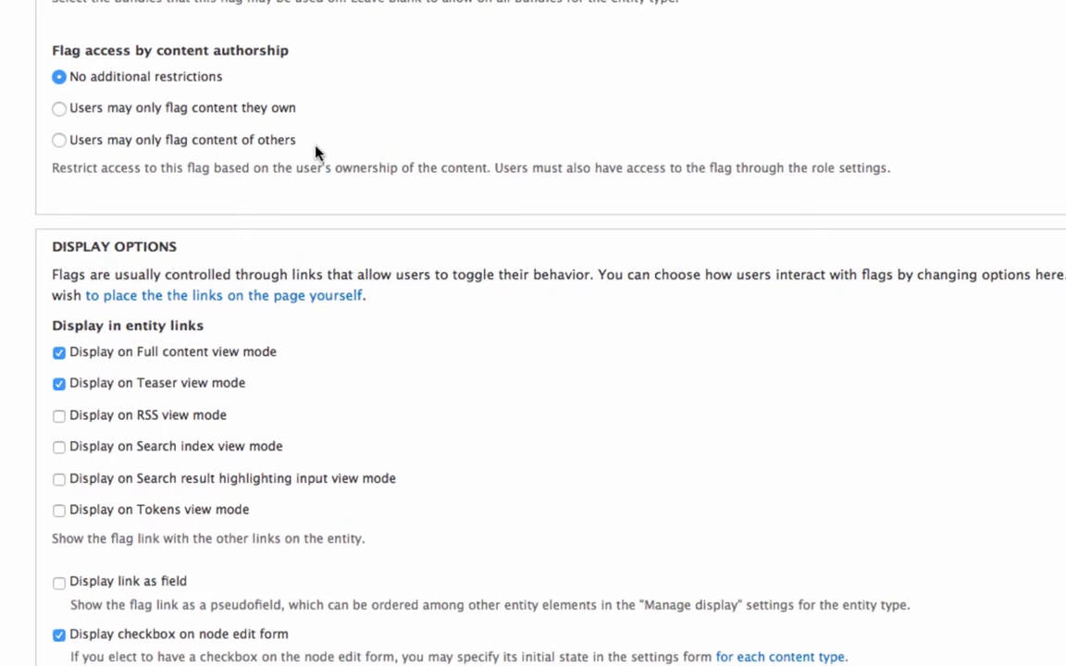
{"action": "scroll", "coordinate": [305, 139], "scroll_direction": "down", "scroll_amount": 5}
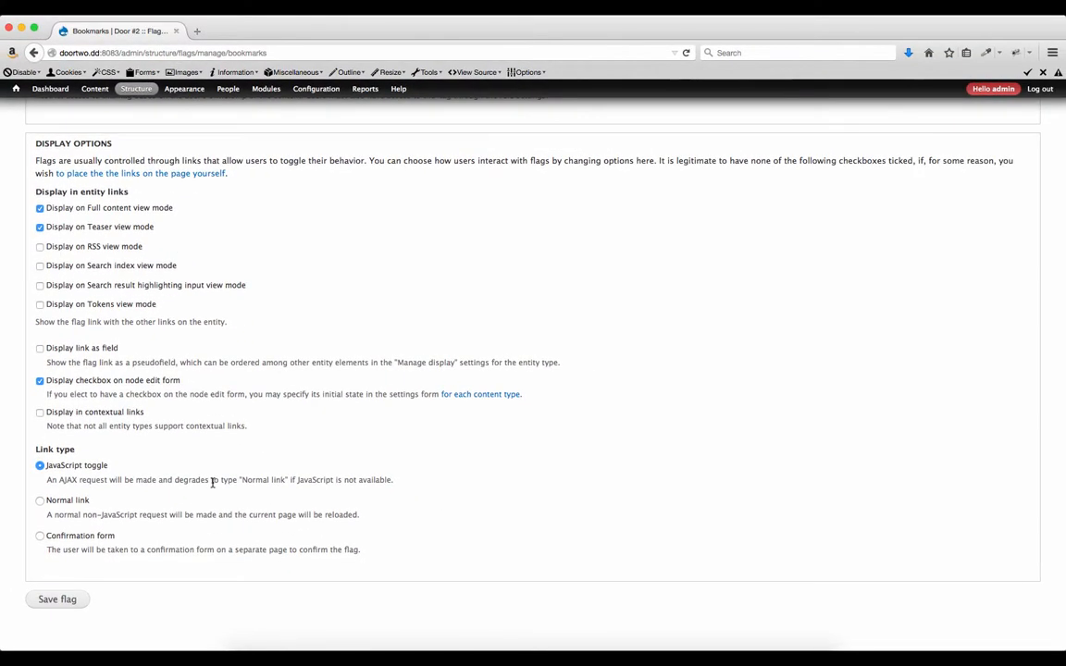
Save the Bookmarks flag settings with 'Save flag'.
{"action": "left_click", "coordinate": [65, 601]}
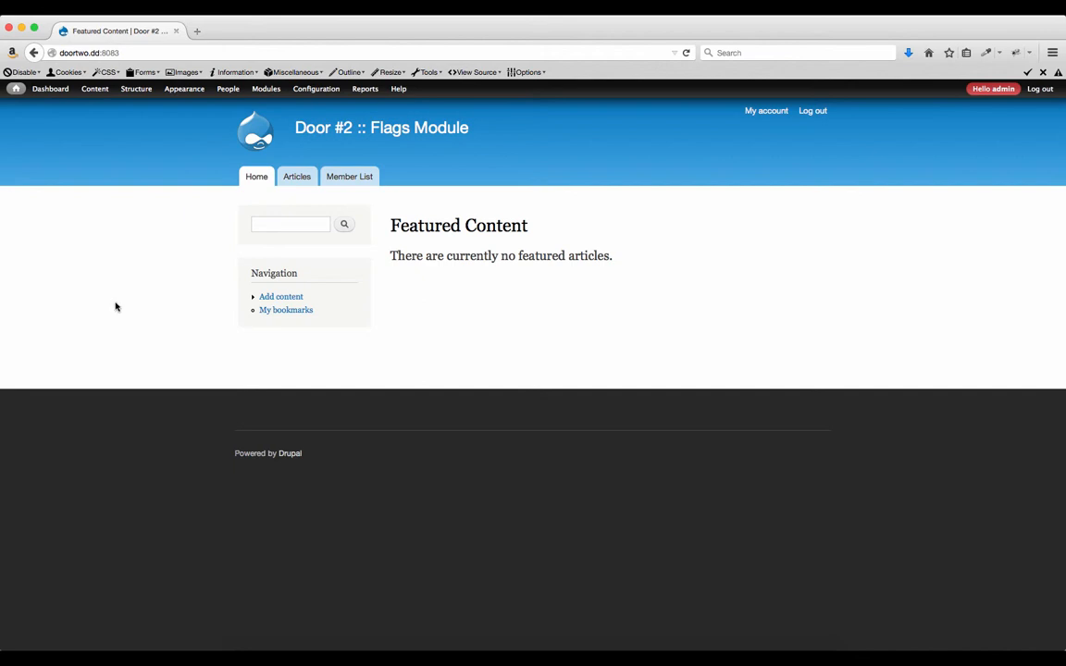
From the Member List, make the first and fifth members buddies, then view the Buddies tab.
{"action": "left_click", "coordinate": [344, 176]}
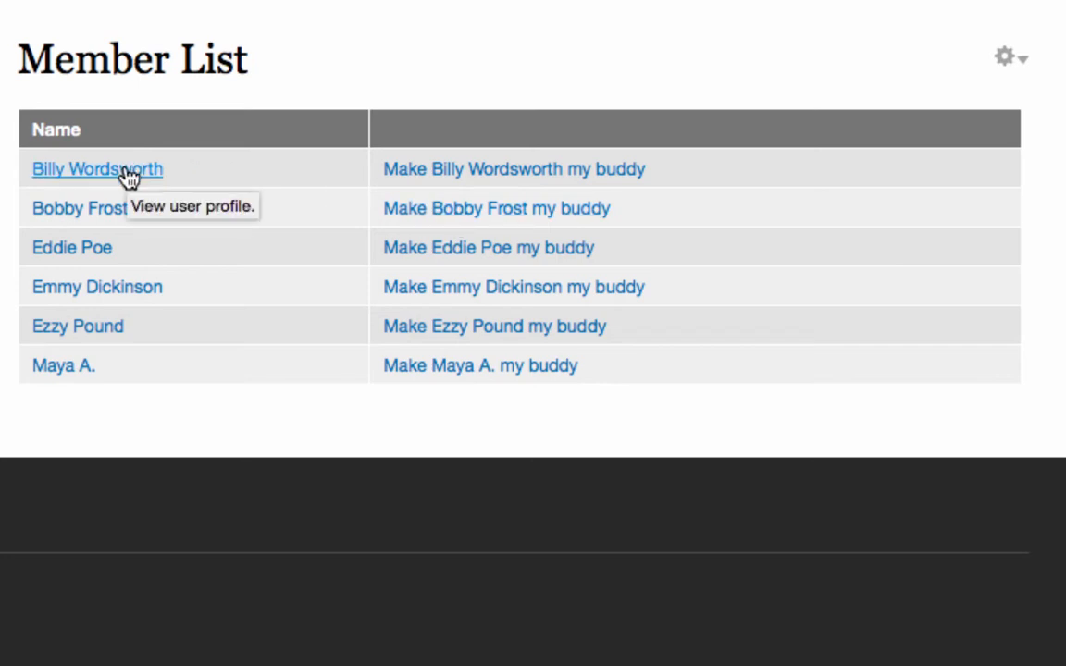
{"action": "left_click", "coordinate": [456, 177]}
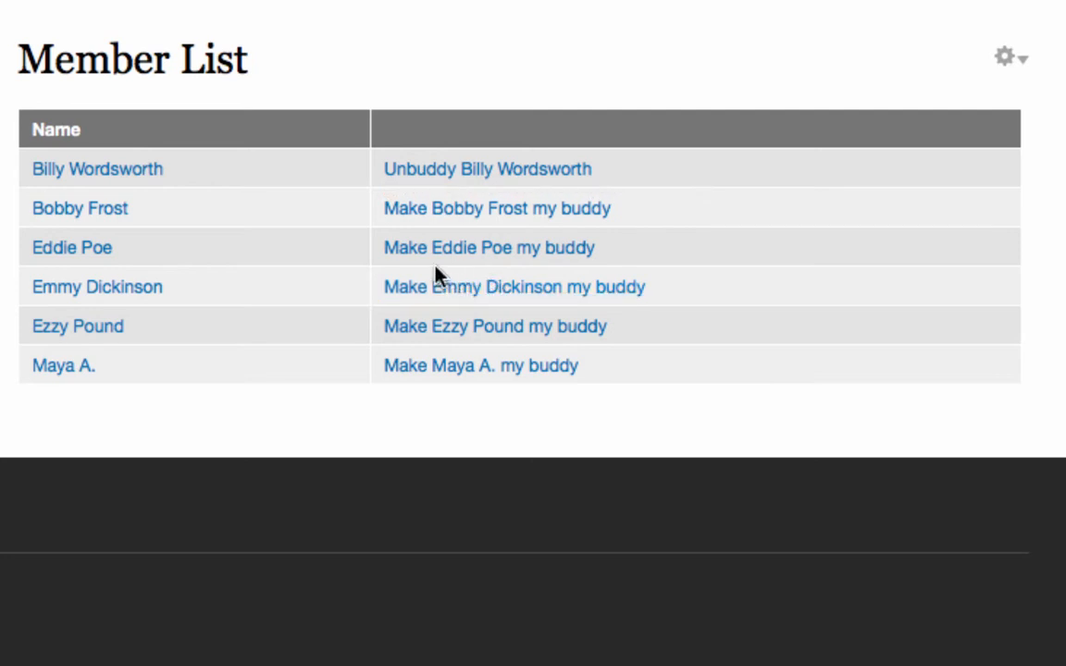
{"action": "left_click", "coordinate": [421, 329]}
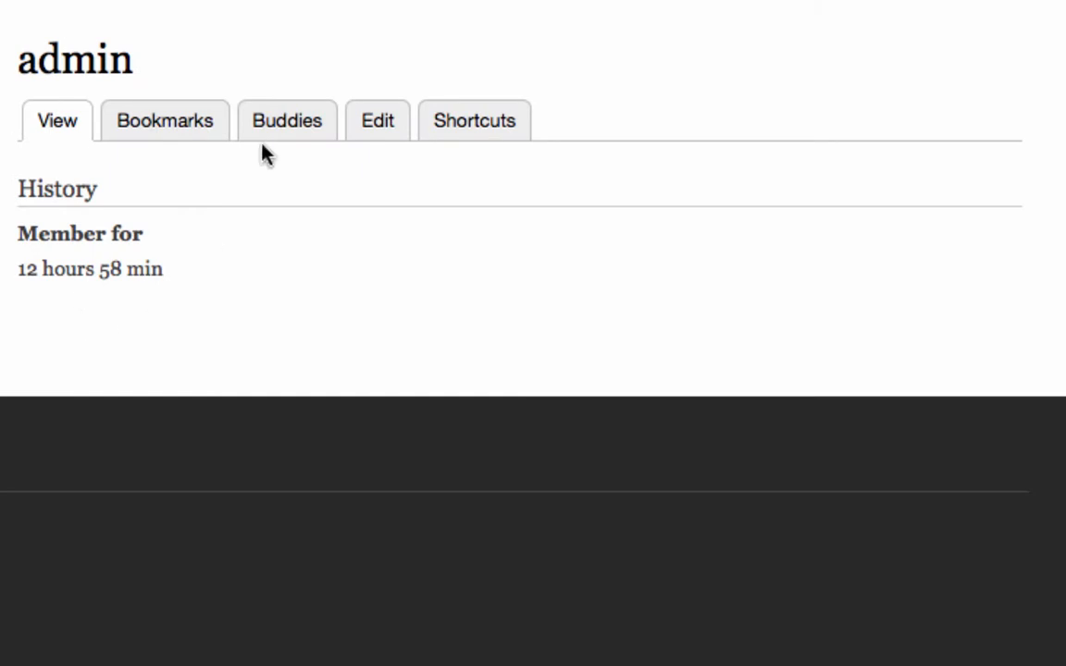
{"action": "left_click", "coordinate": [287, 130]}
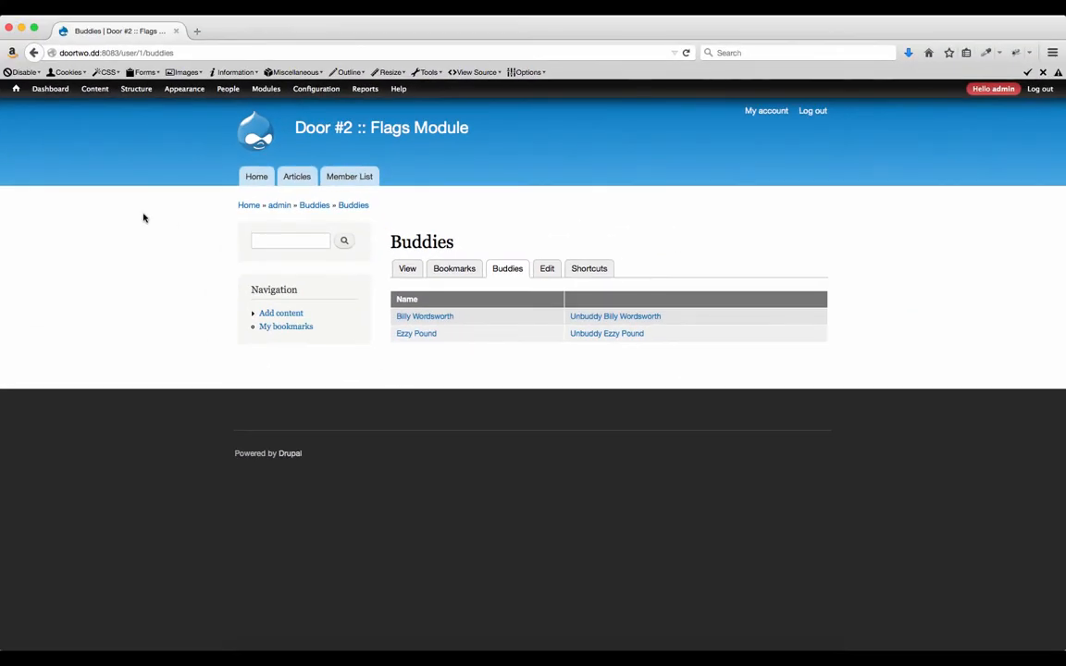
Open Structure > Flags, start Add flag, then return to the Flags list via breadcrumb.
{"action": "mouse_move", "coordinate": [136, 88]}
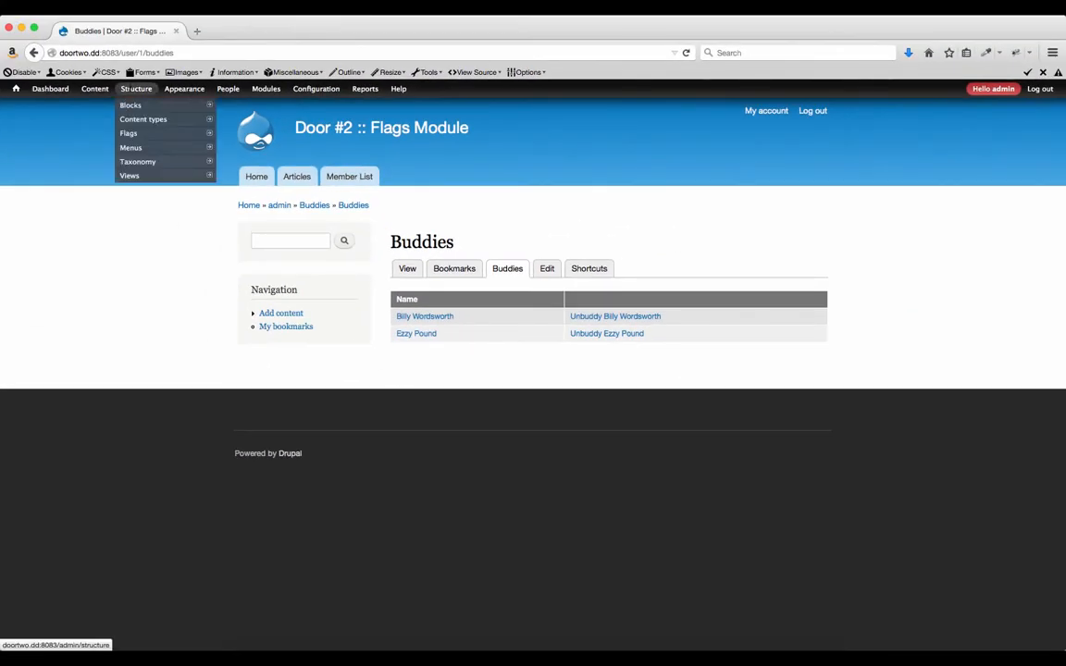
{"action": "left_click", "coordinate": [128, 133]}
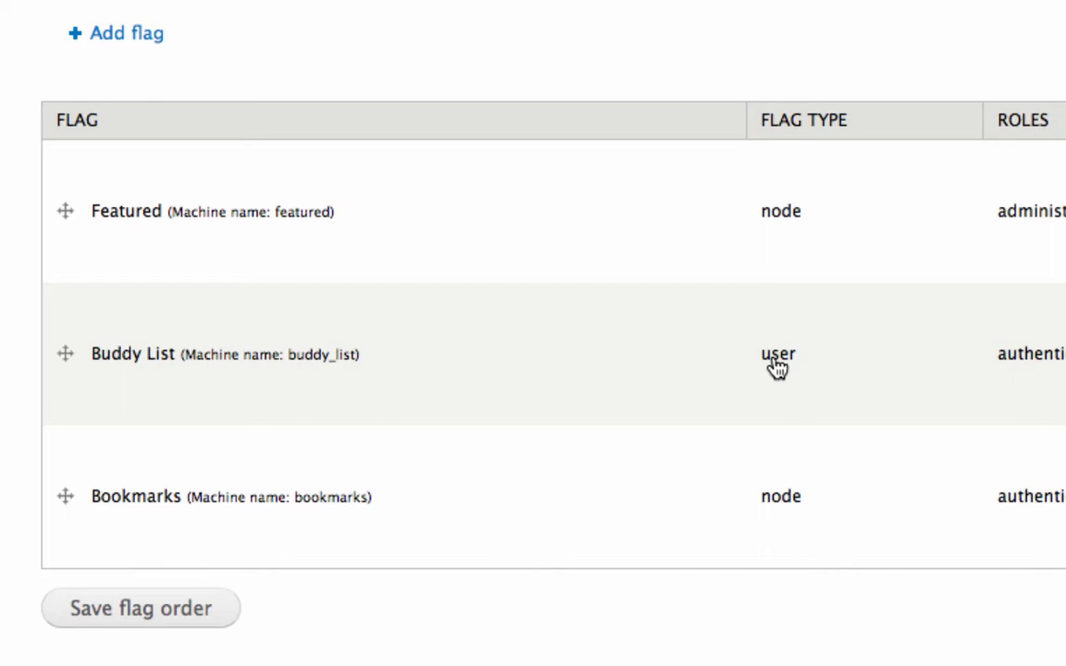
{"action": "left_click", "coordinate": [118, 35]}
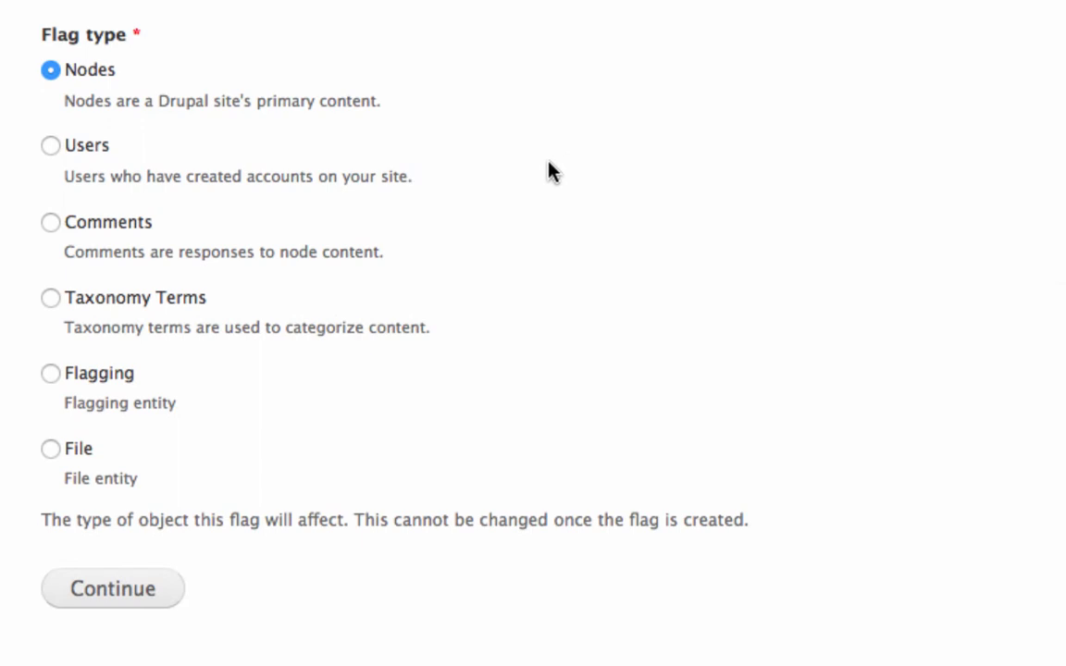
{"action": "left_click", "coordinate": [144, 117]}
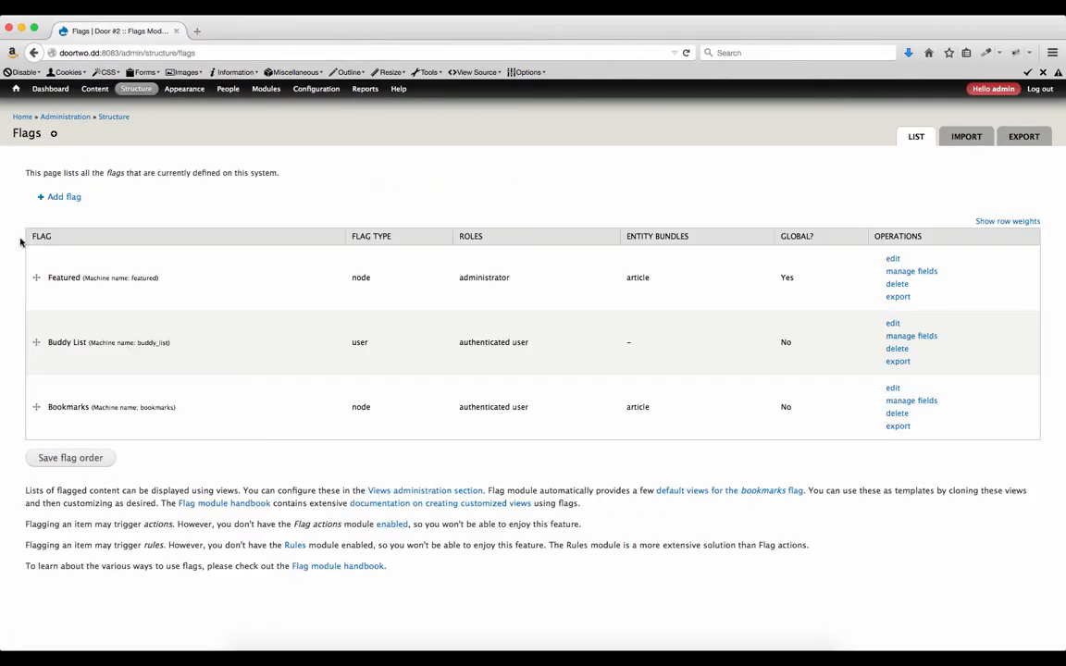
Edit the Buddy List flag and scroll through its messages, access and display options to Save flag.
{"action": "left_click", "coordinate": [892, 323]}
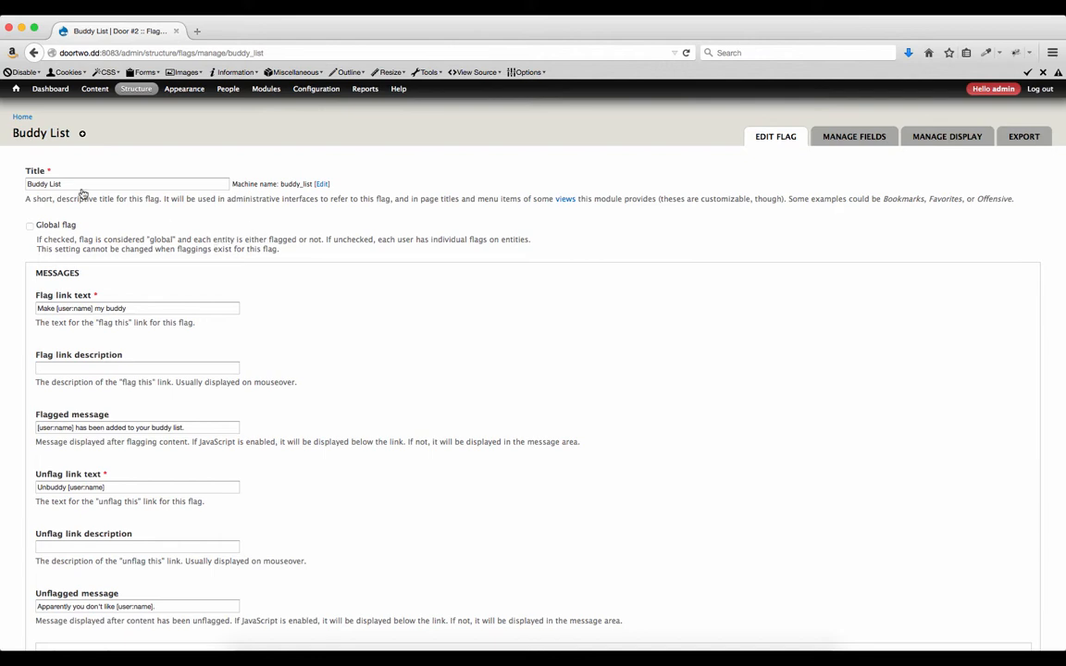
{"action": "scroll", "coordinate": [49, 226], "scroll_direction": "down", "scroll_amount": 1}
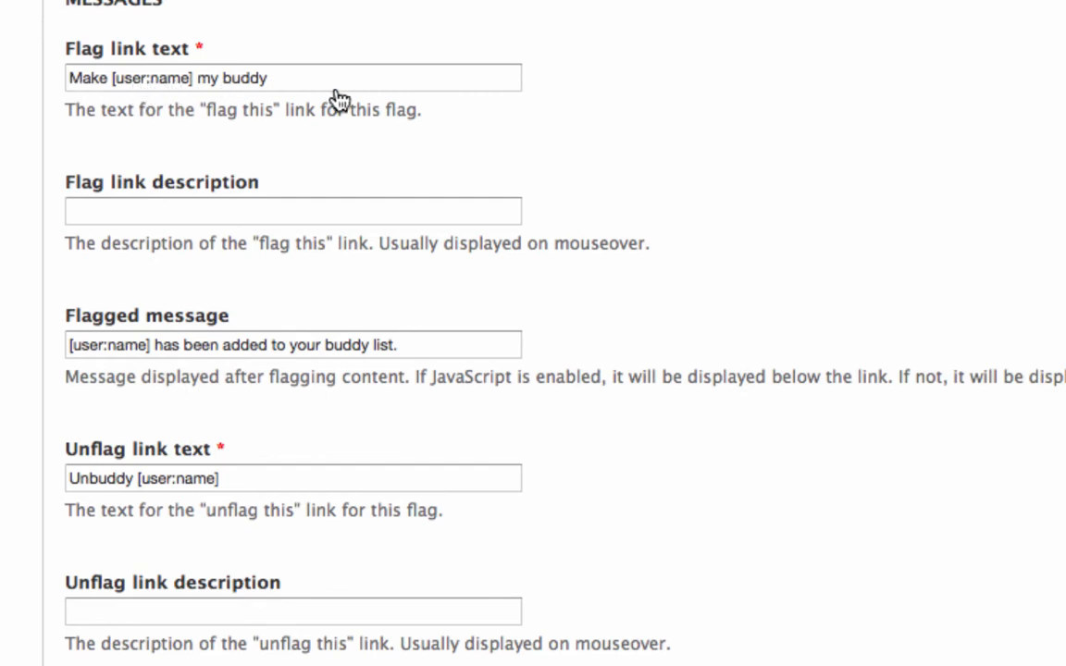
{"action": "scroll", "coordinate": [643, 304], "scroll_direction": "down", "scroll_amount": 10}
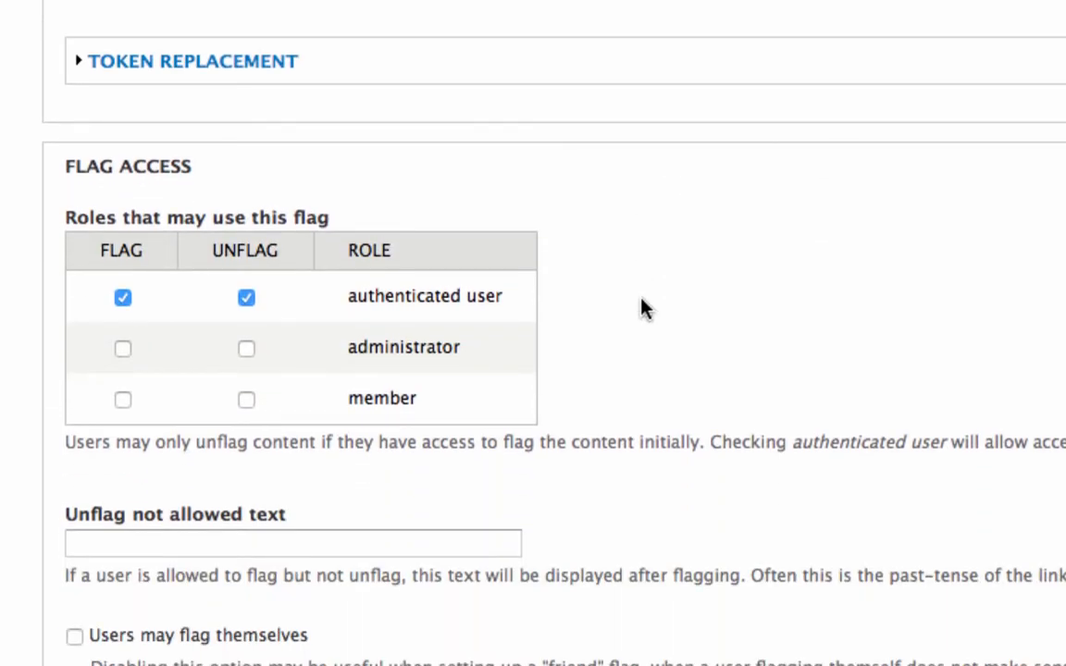
{"action": "scroll", "coordinate": [645, 309], "scroll_direction": "down", "scroll_amount": 2}
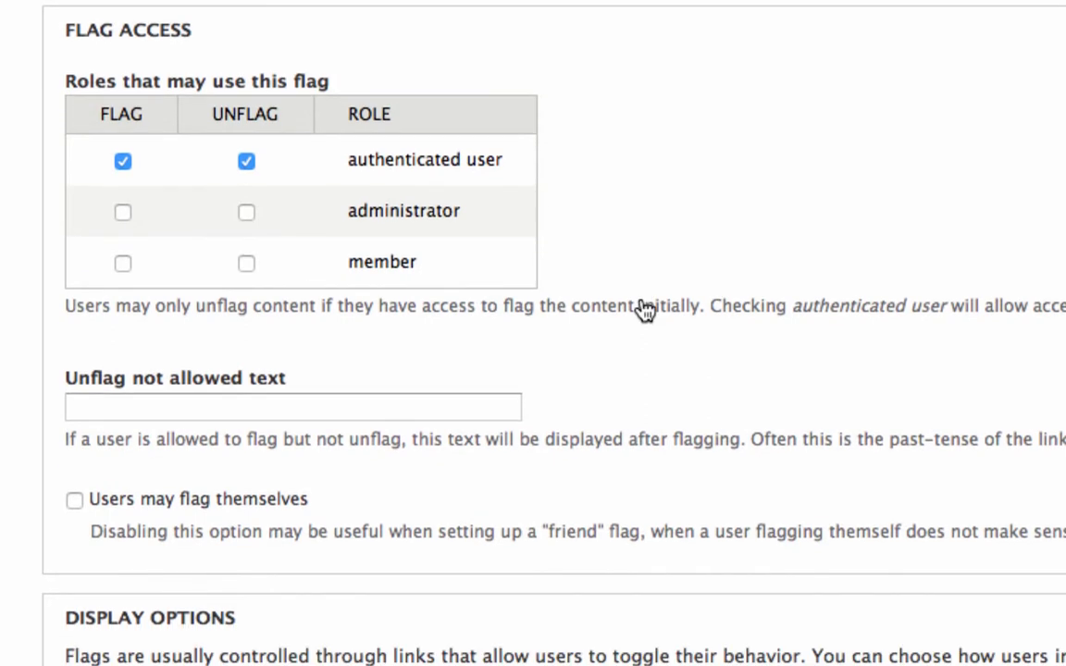
{"action": "scroll", "coordinate": [643, 309], "scroll_direction": "down", "scroll_amount": 6}
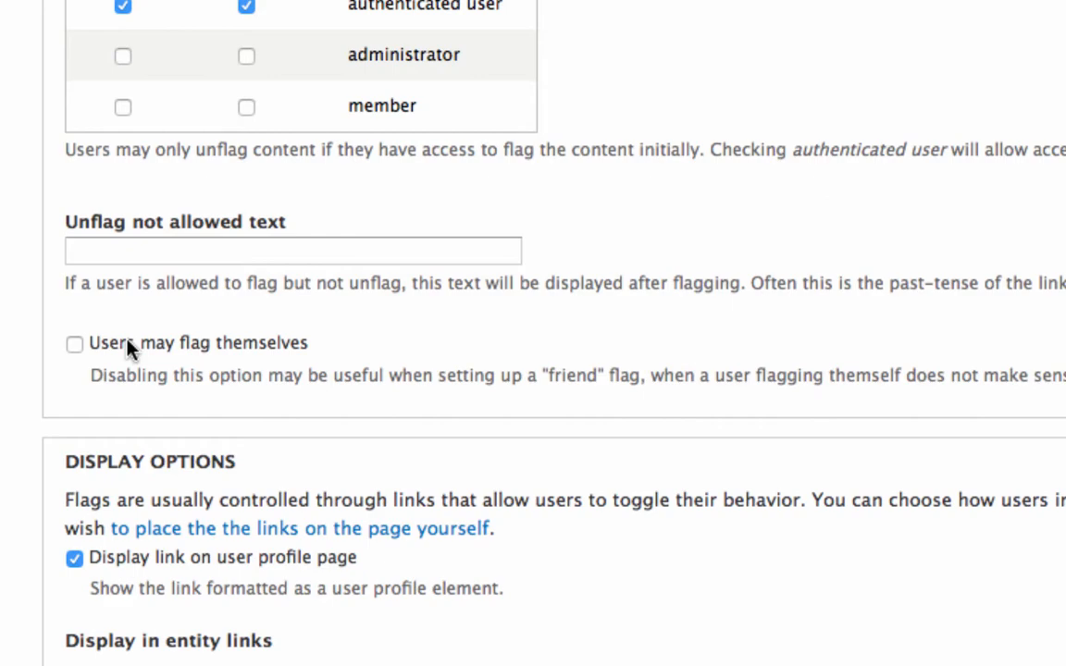
{"action": "scroll", "coordinate": [747, 409], "scroll_direction": "down", "scroll_amount": 5}
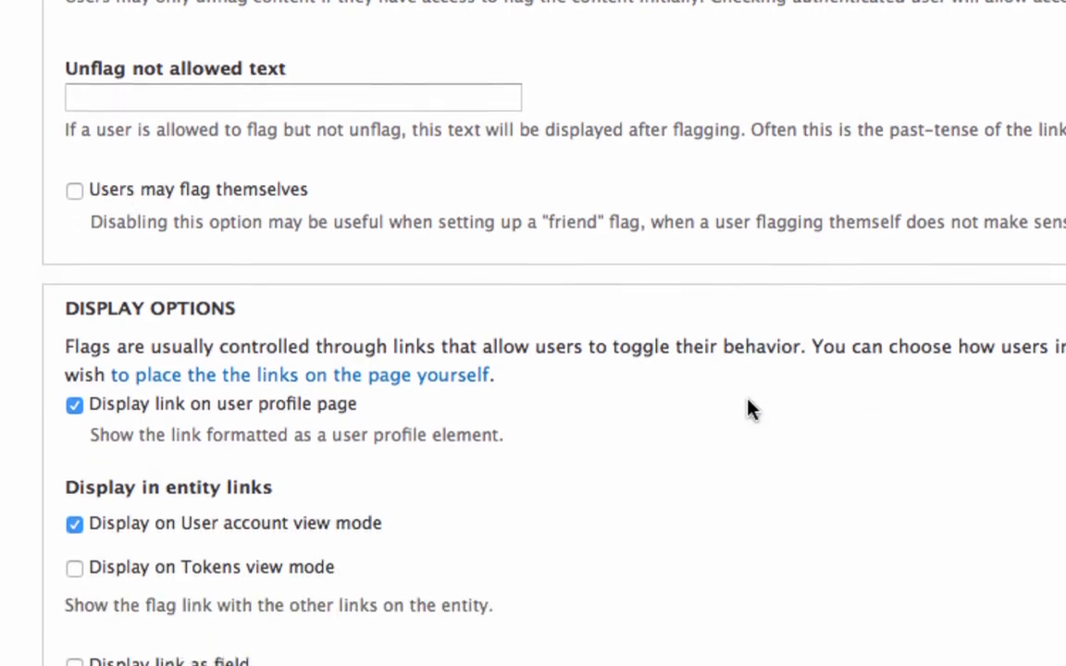
{"action": "scroll", "coordinate": [748, 399], "scroll_direction": "down", "scroll_amount": 3}
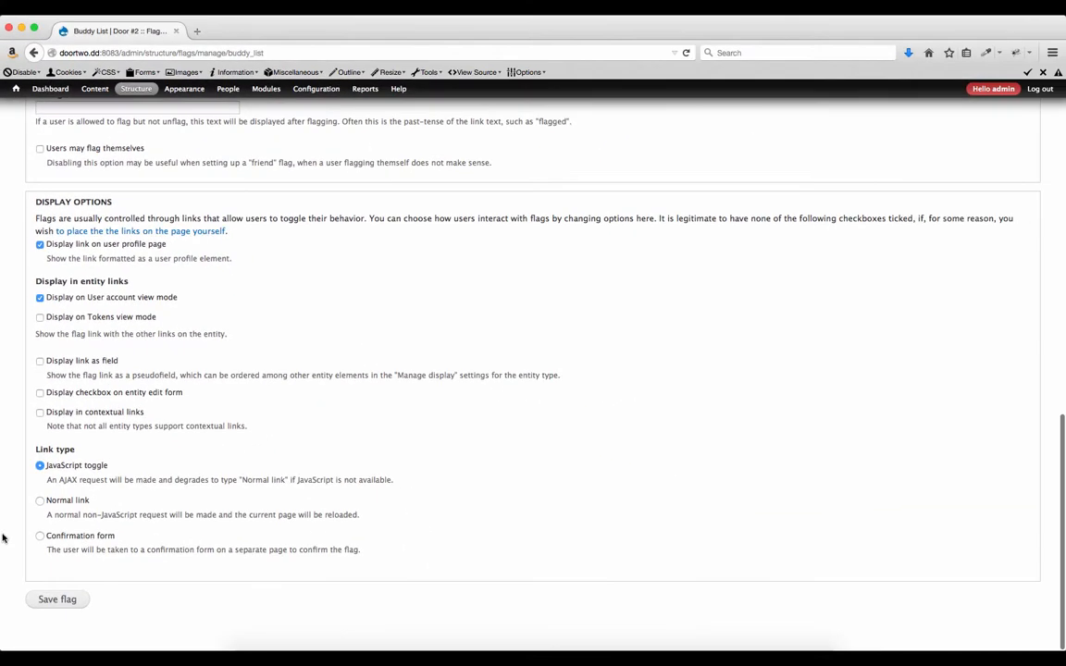
Save the Buddy List flag and go to the front page via the home icon.
{"action": "left_click", "coordinate": [57, 601]}
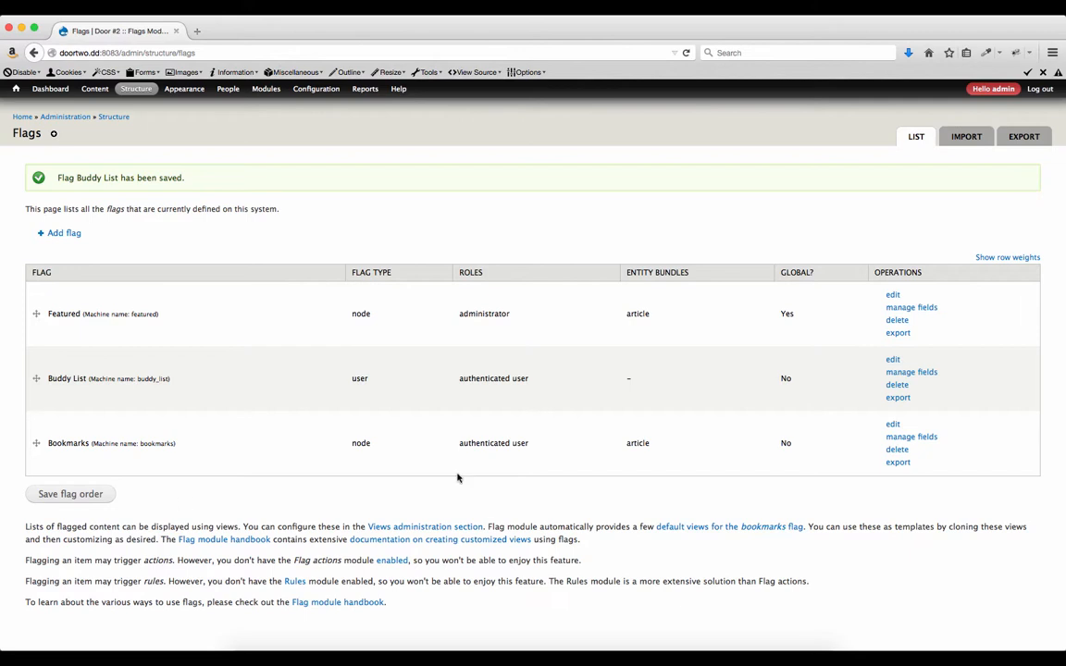
{"action": "left_click", "coordinate": [18, 93]}
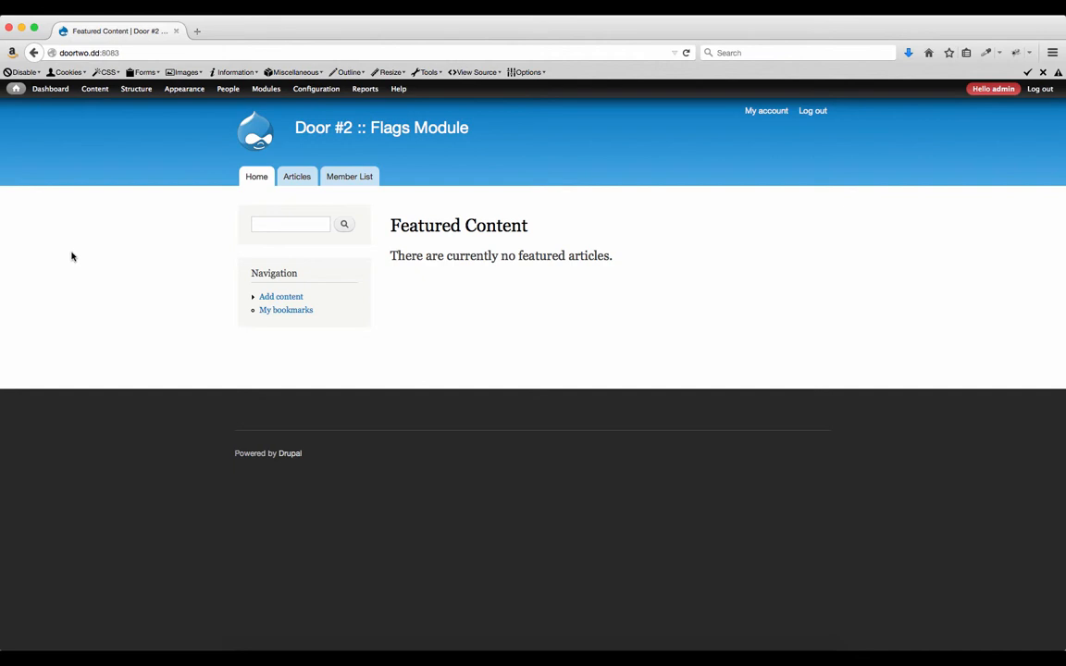
Flag 'Not Featured 1' as featured from the Articles list, then return to the front page.
{"action": "left_click", "coordinate": [299, 179]}
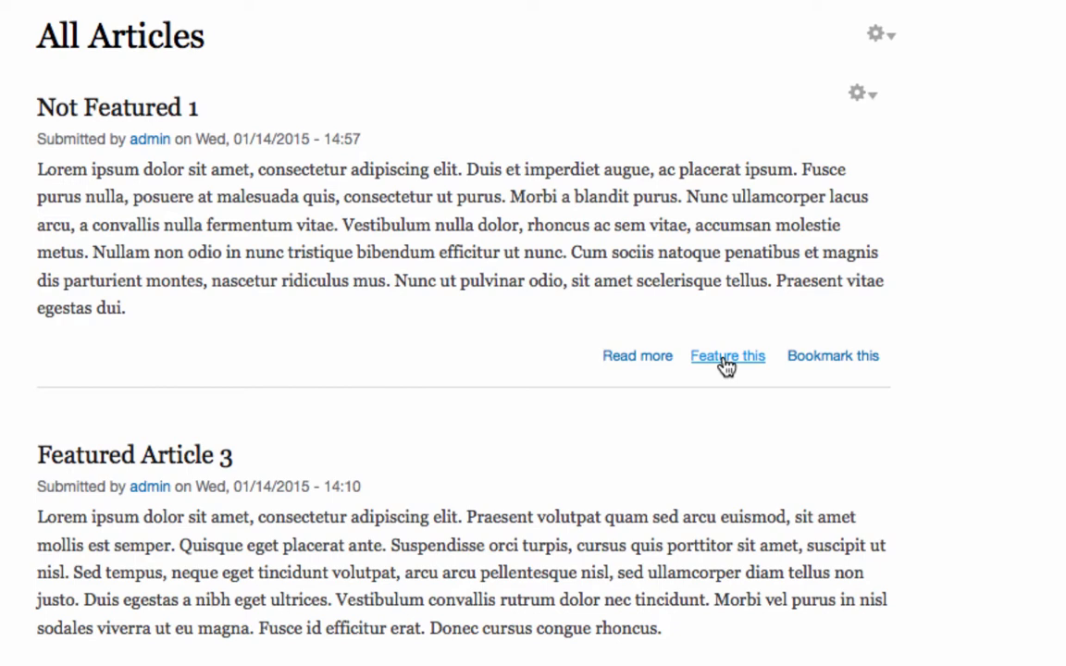
{"action": "left_click", "coordinate": [727, 358]}
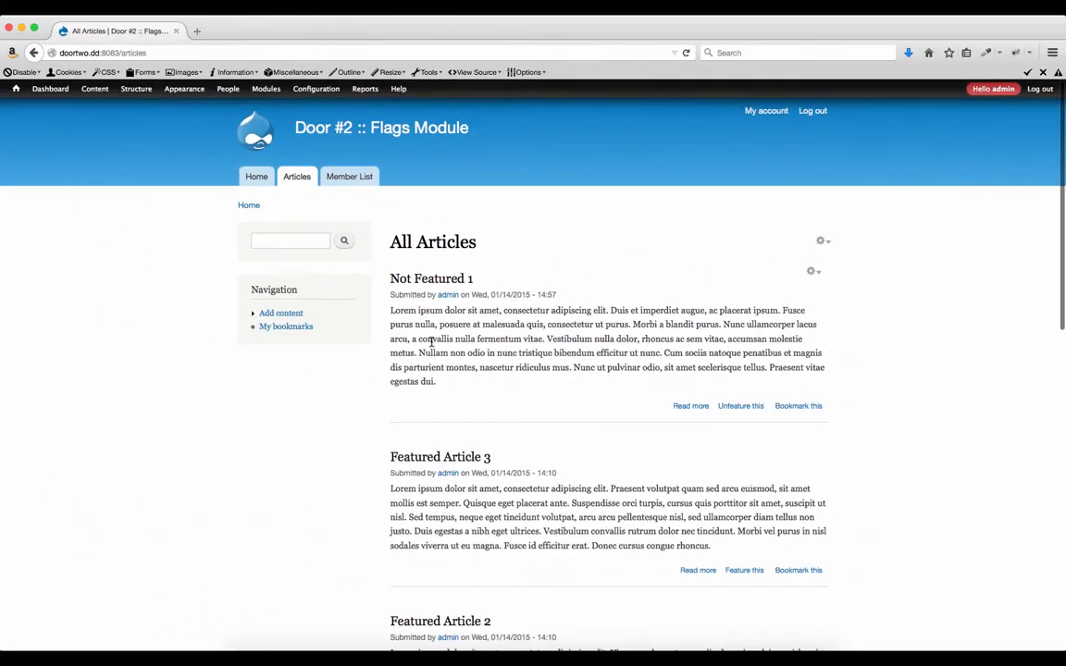
{"action": "left_click", "coordinate": [254, 177]}
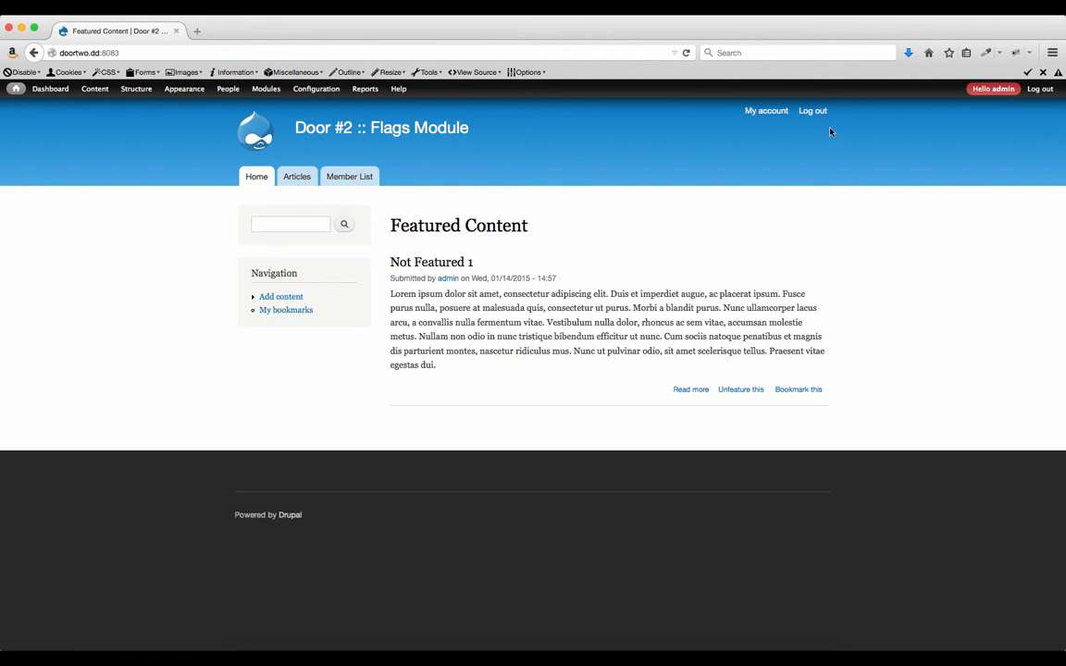
Log out and sign in with the second administrator's username and password.
{"action": "left_click", "coordinate": [818, 113]}
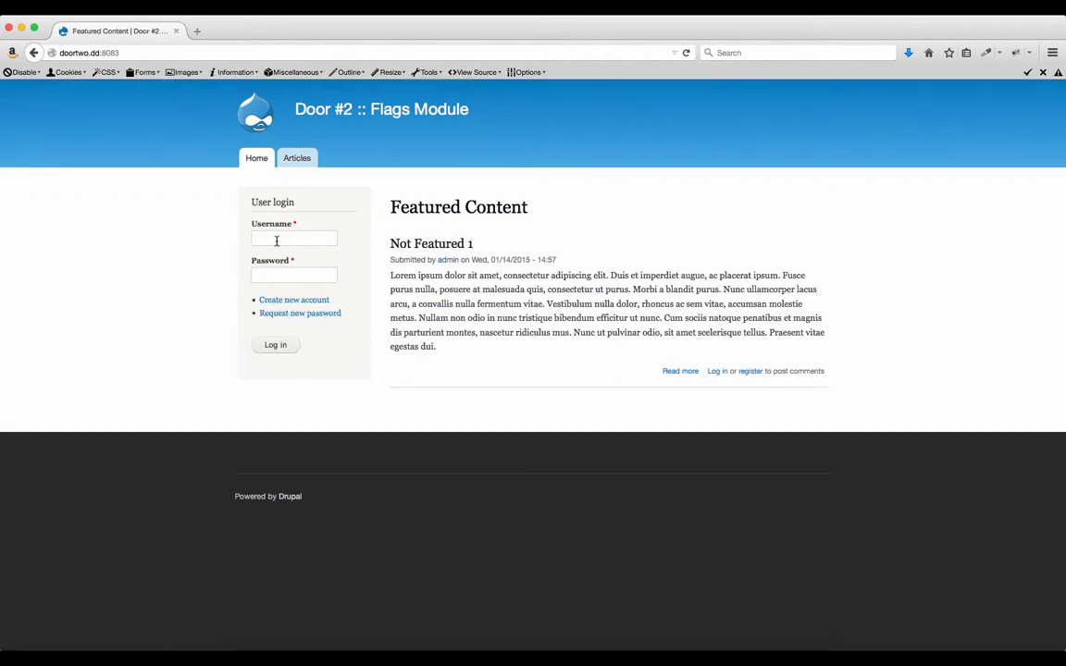
{"action": "type", "text": "admin2"}
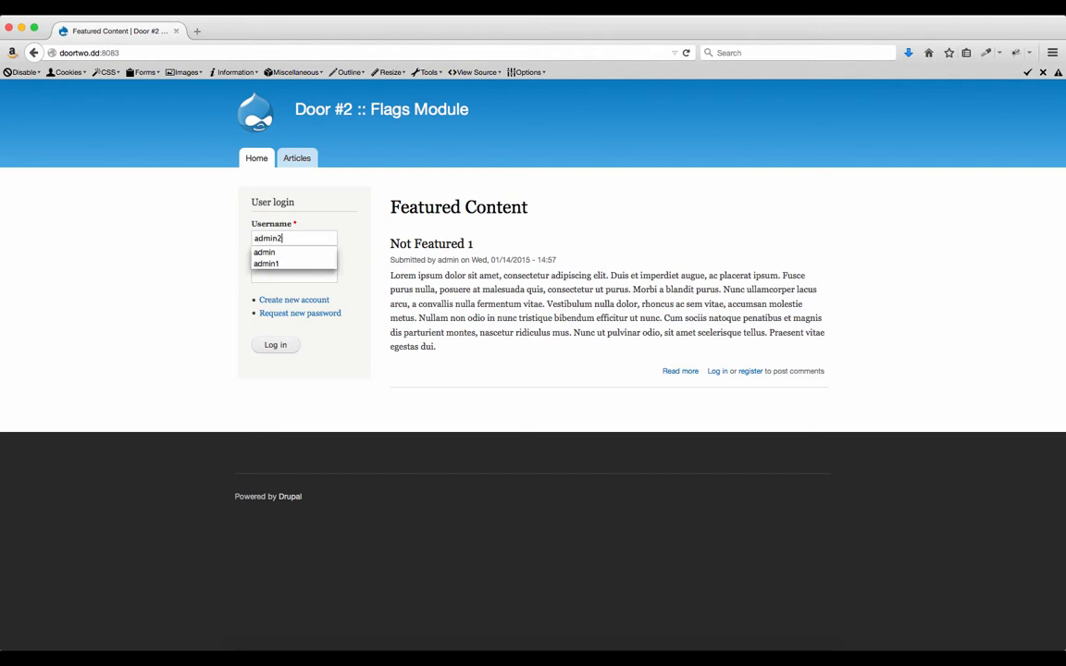
{"action": "key", "text": "Tab"}
{"action": "type", "text": "admin2"}
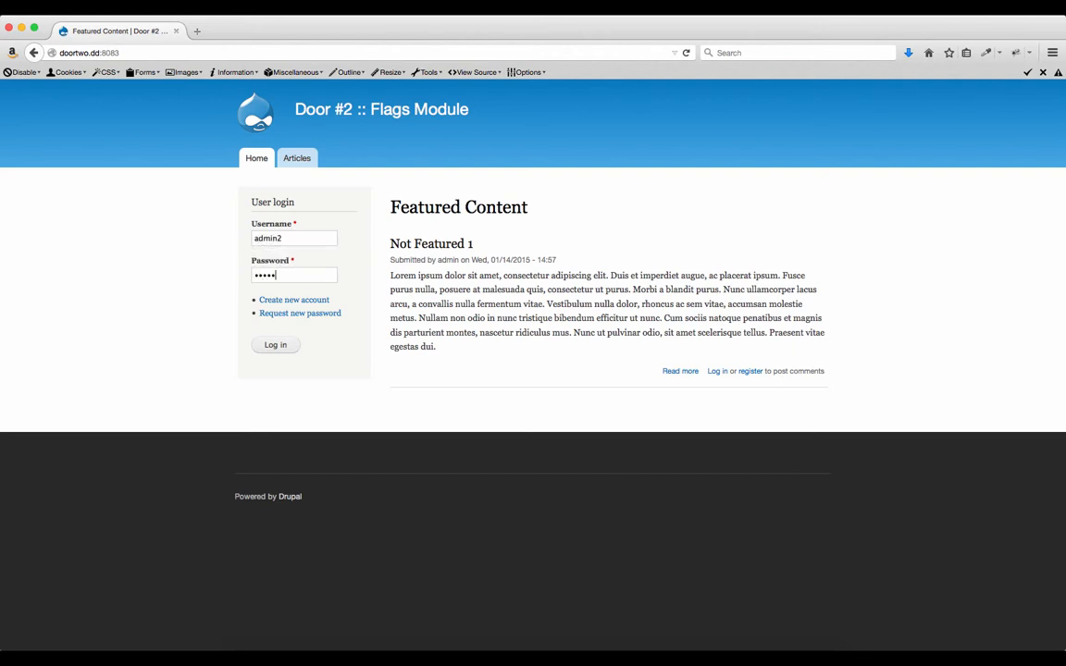
{"action": "key", "text": "Return"}
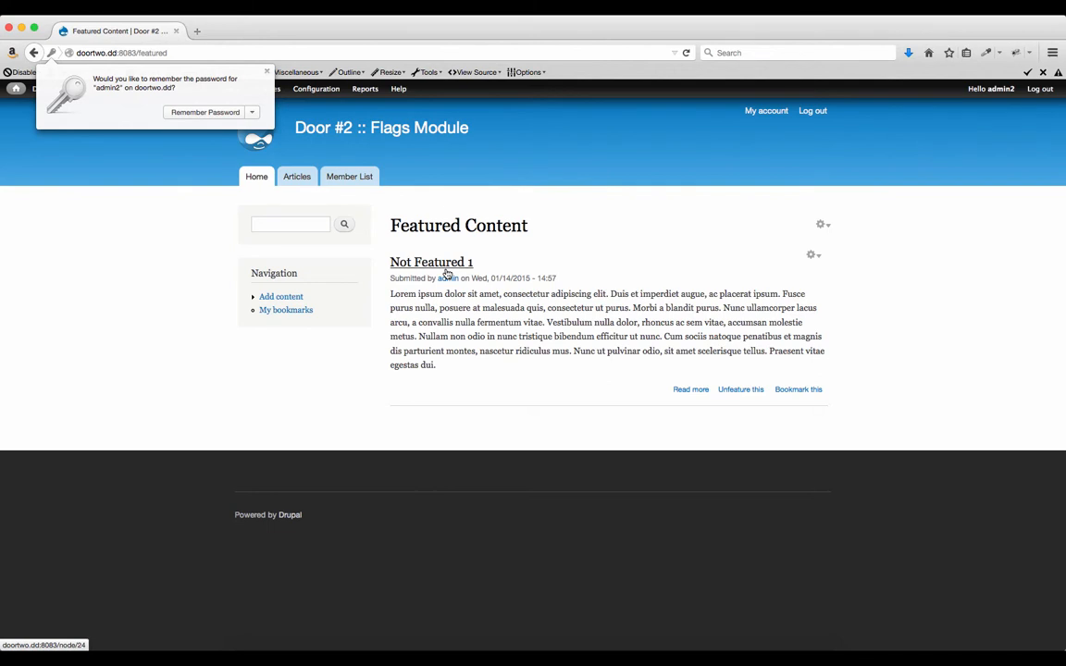
Dismiss the save-password prompt, feature 'Featured Article 2' from Articles, and return home.
{"action": "left_click", "coordinate": [266, 71]}
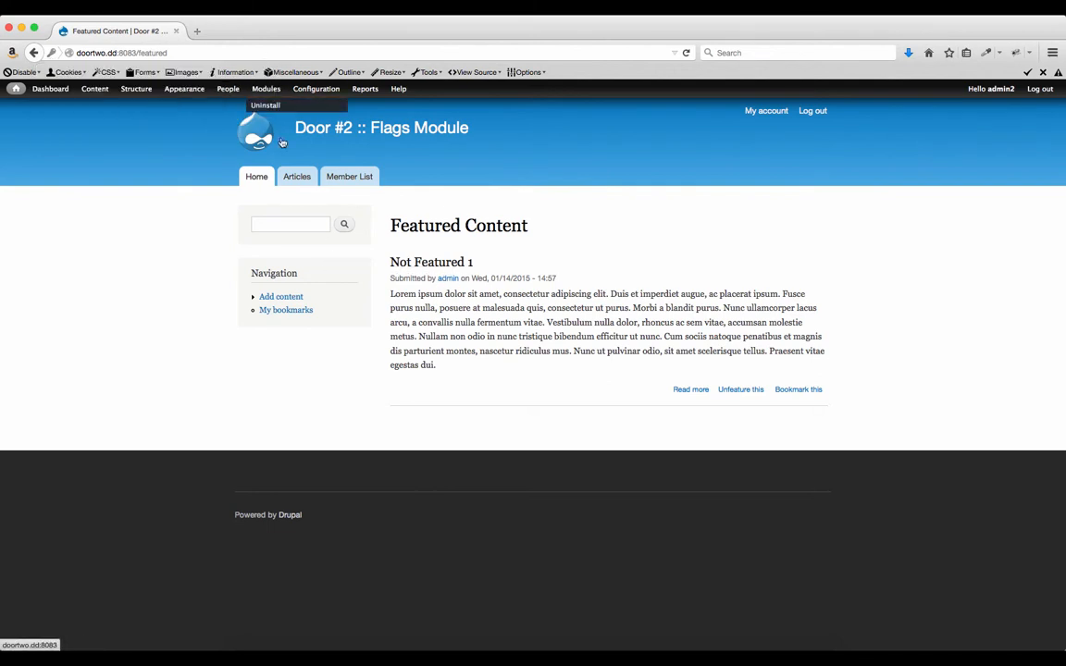
{"action": "left_click", "coordinate": [289, 177]}
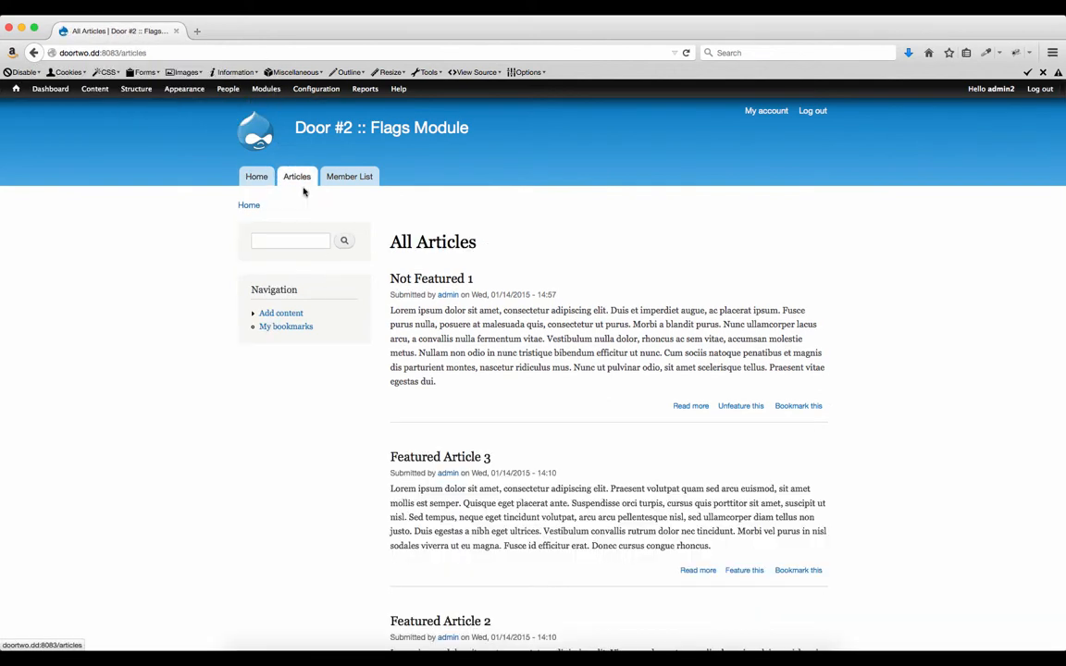
{"action": "scroll", "coordinate": [492, 316], "scroll_direction": "down", "scroll_amount": 10}
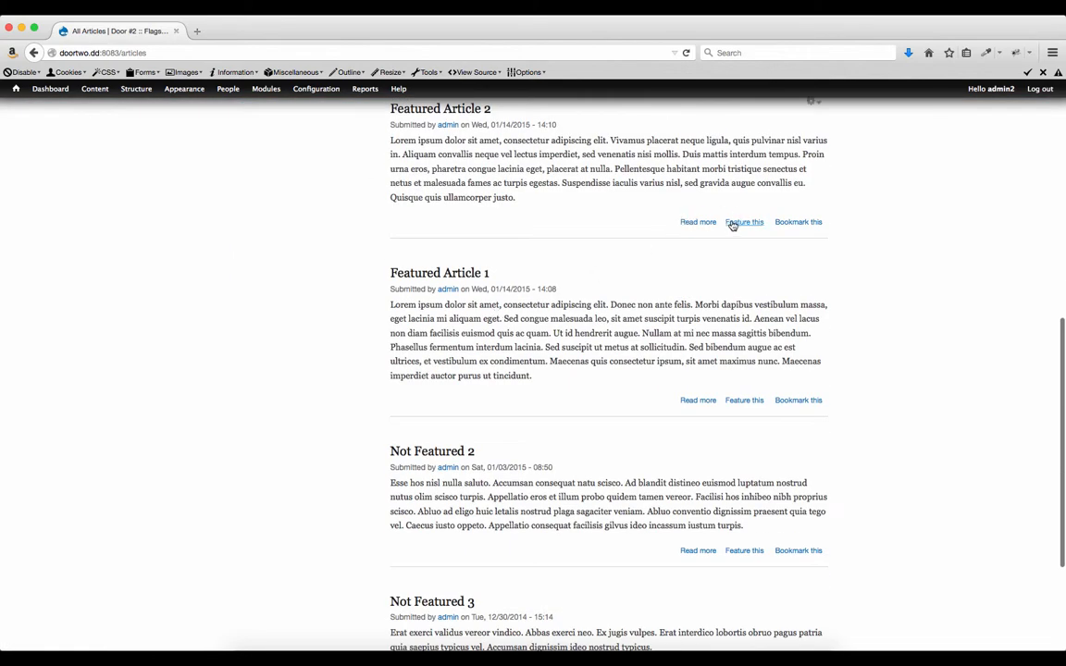
{"action": "left_click", "coordinate": [735, 225]}
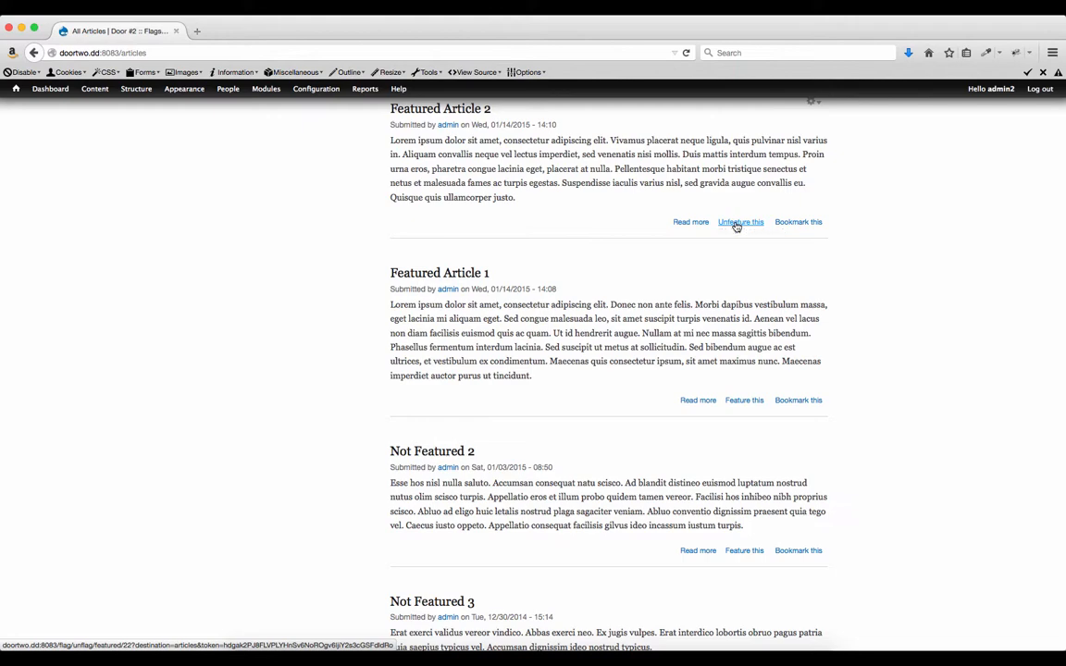
{"action": "scroll", "coordinate": [559, 209], "scroll_direction": "up", "scroll_amount": 8}
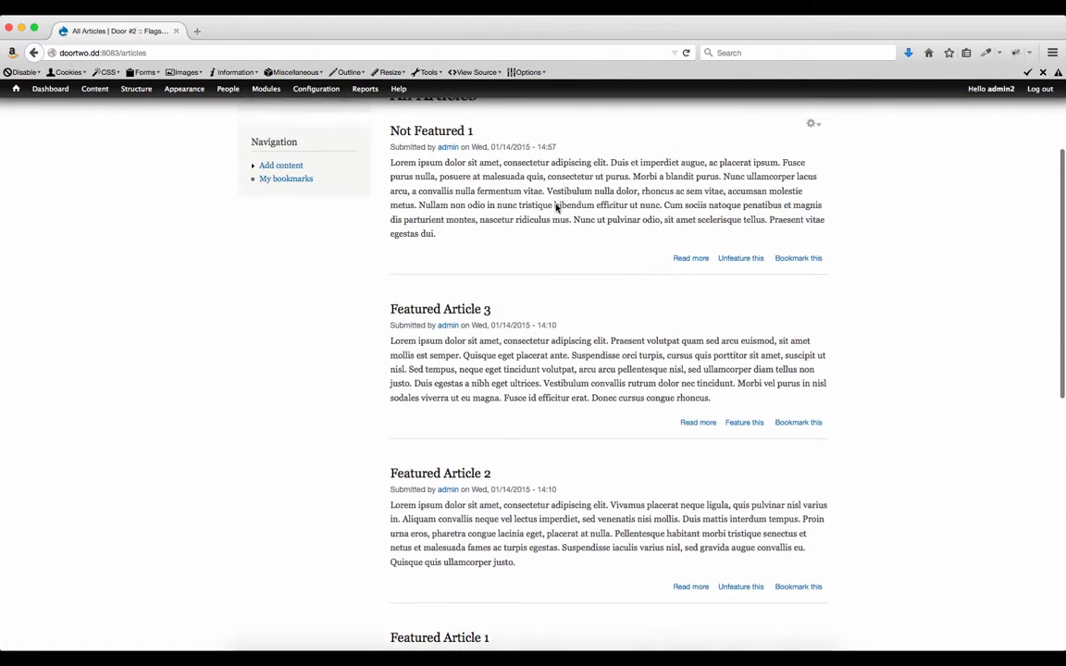
{"action": "scroll", "coordinate": [557, 209], "scroll_direction": "up", "scroll_amount": 4}
{"action": "left_click", "coordinate": [256, 178]}
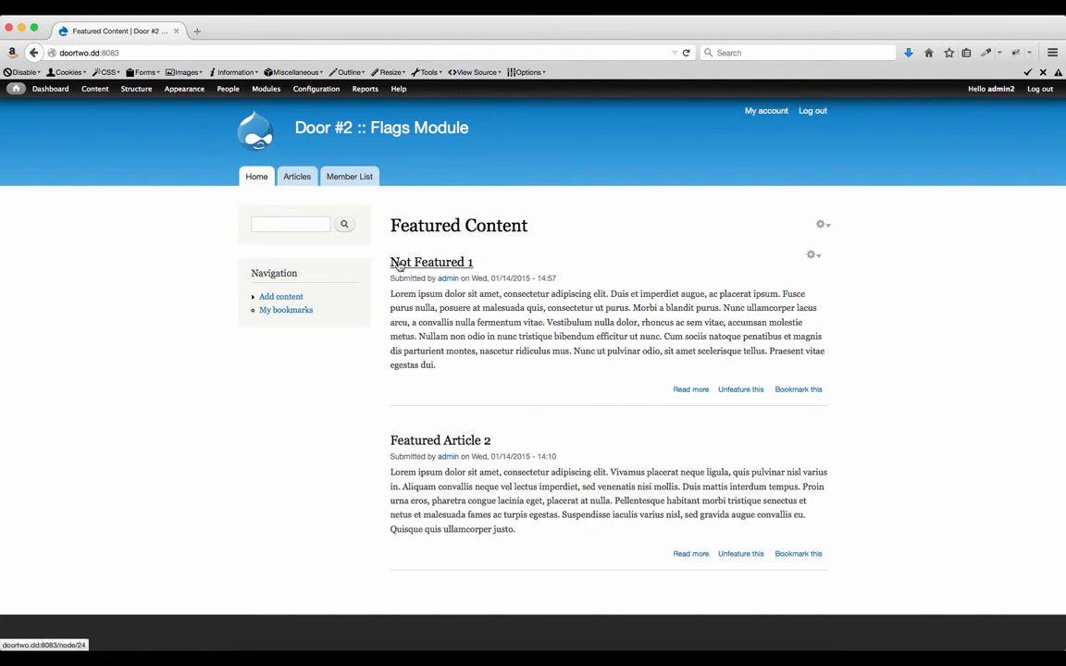
Unfeature 'Not Featured 1', feature 'Featured Article 1' from Articles, then return home.
{"action": "left_click", "coordinate": [736, 391]}
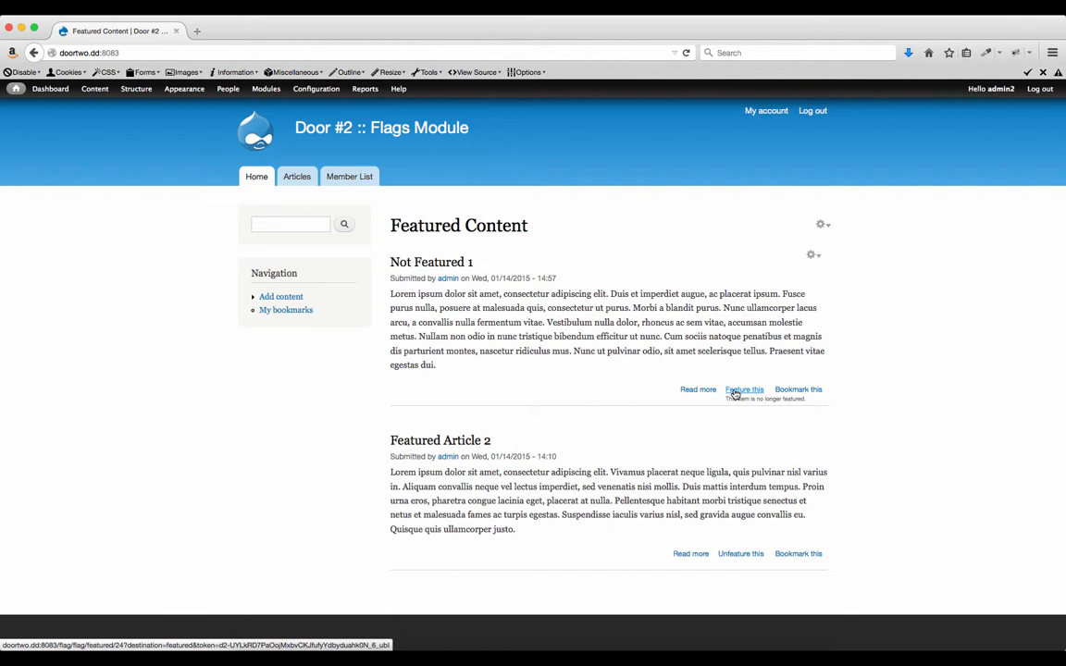
{"action": "left_click", "coordinate": [300, 178]}
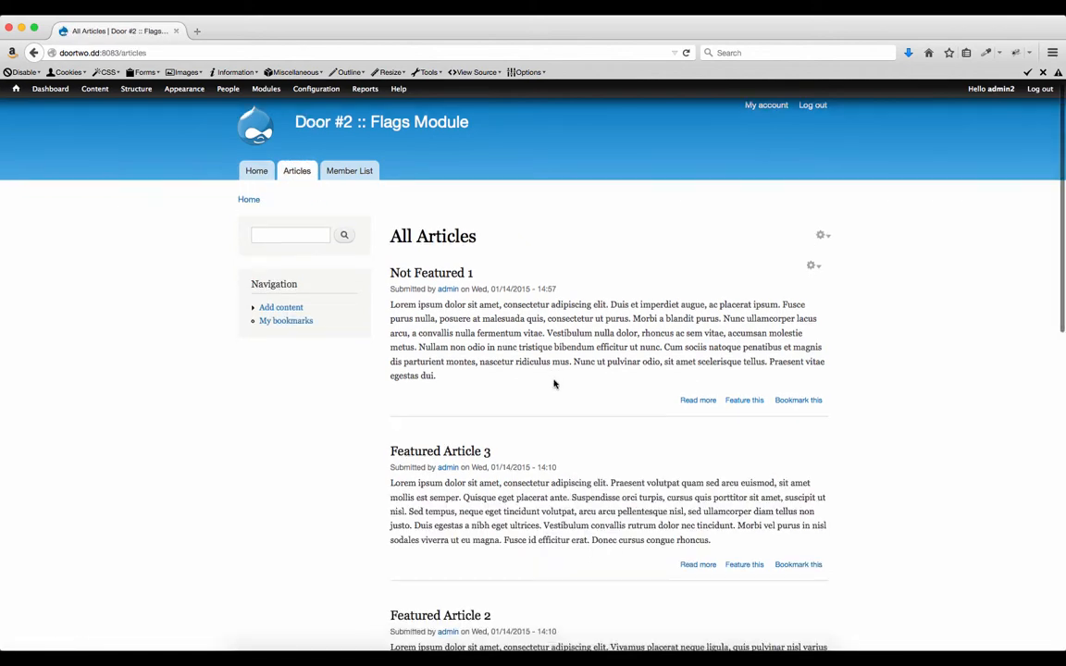
{"action": "scroll", "coordinate": [554, 383], "scroll_direction": "down", "scroll_amount": 4}
{"action": "scroll", "coordinate": [554, 383], "scroll_direction": "down", "scroll_amount": 6}
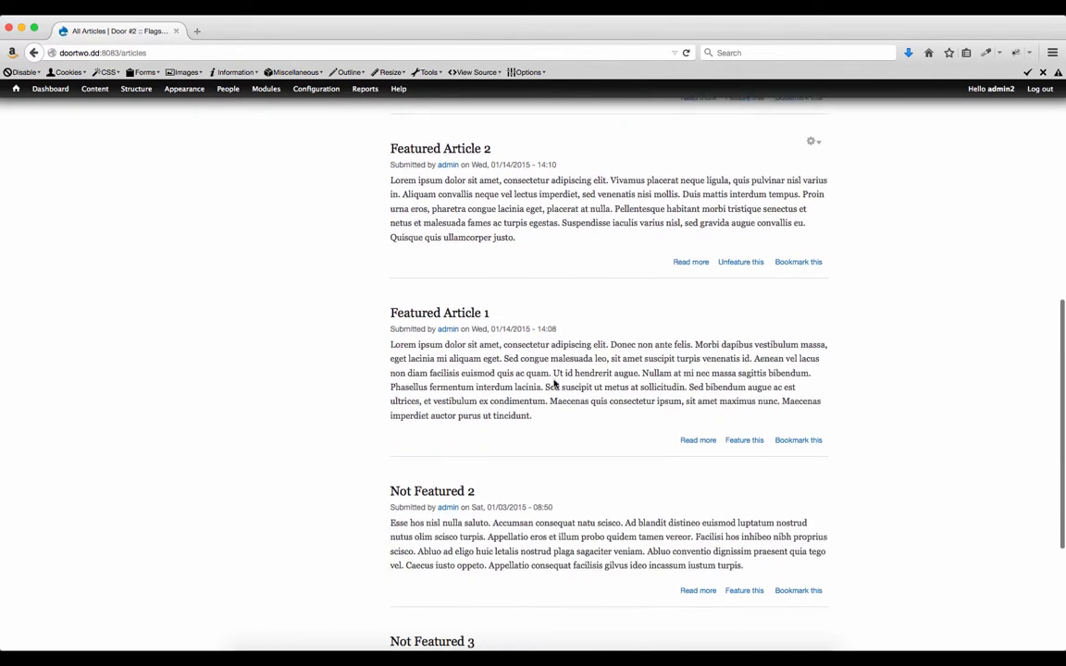
{"action": "scroll", "coordinate": [554, 384], "scroll_direction": "up", "scroll_amount": 2}
{"action": "scroll", "coordinate": [512, 376], "scroll_direction": "down", "scroll_amount": 1}
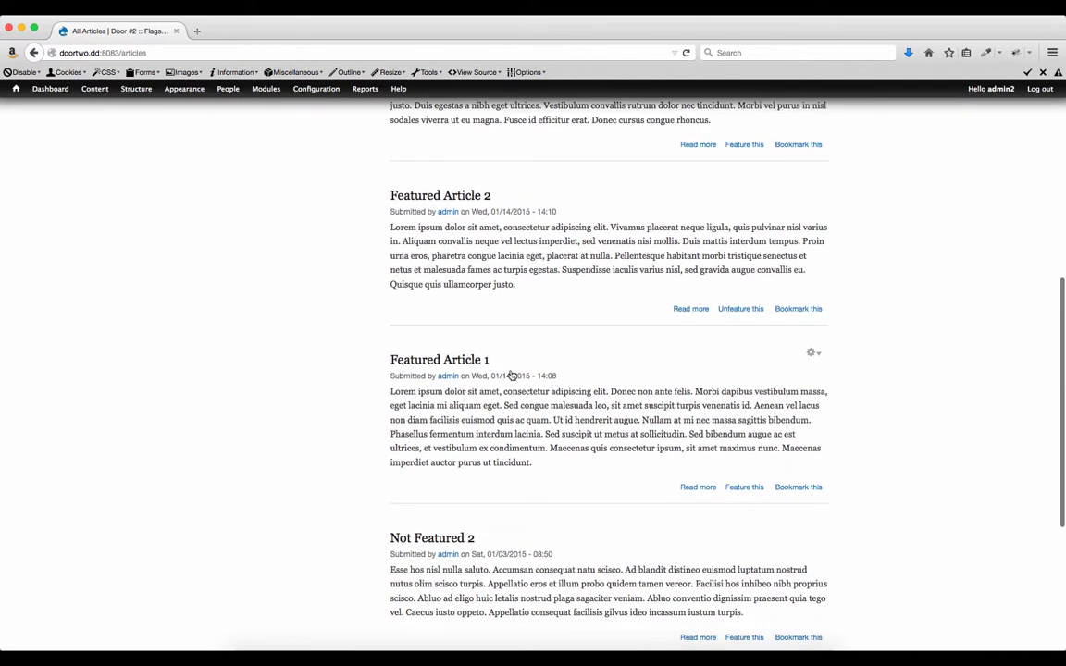
{"action": "left_click", "coordinate": [744, 489]}
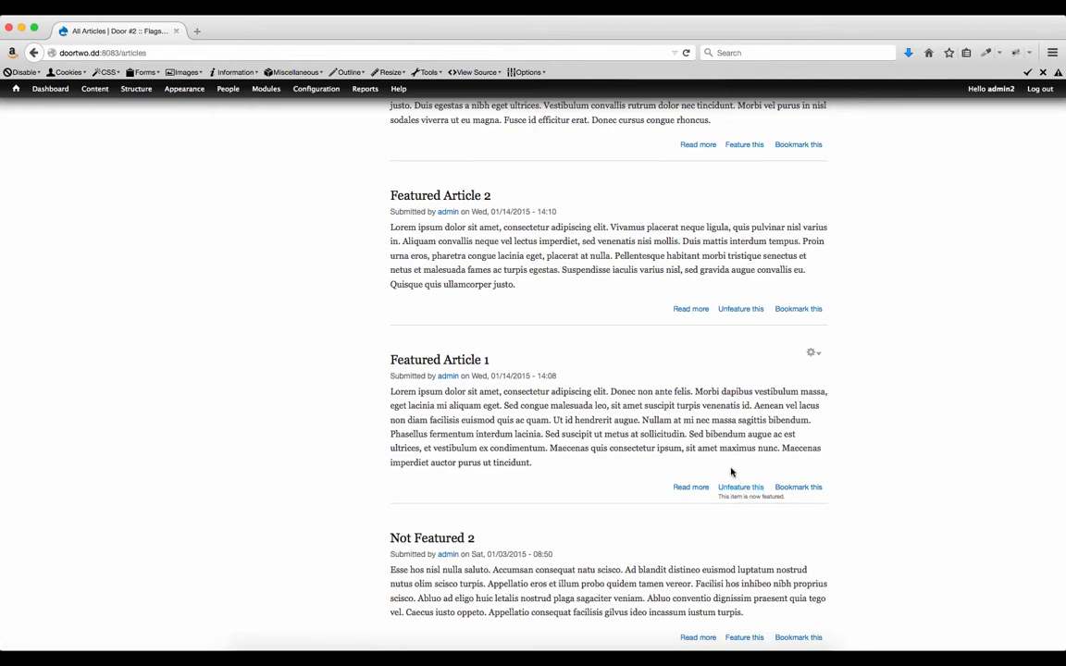
{"action": "scroll", "coordinate": [453, 269], "scroll_direction": "up", "scroll_amount": 5}
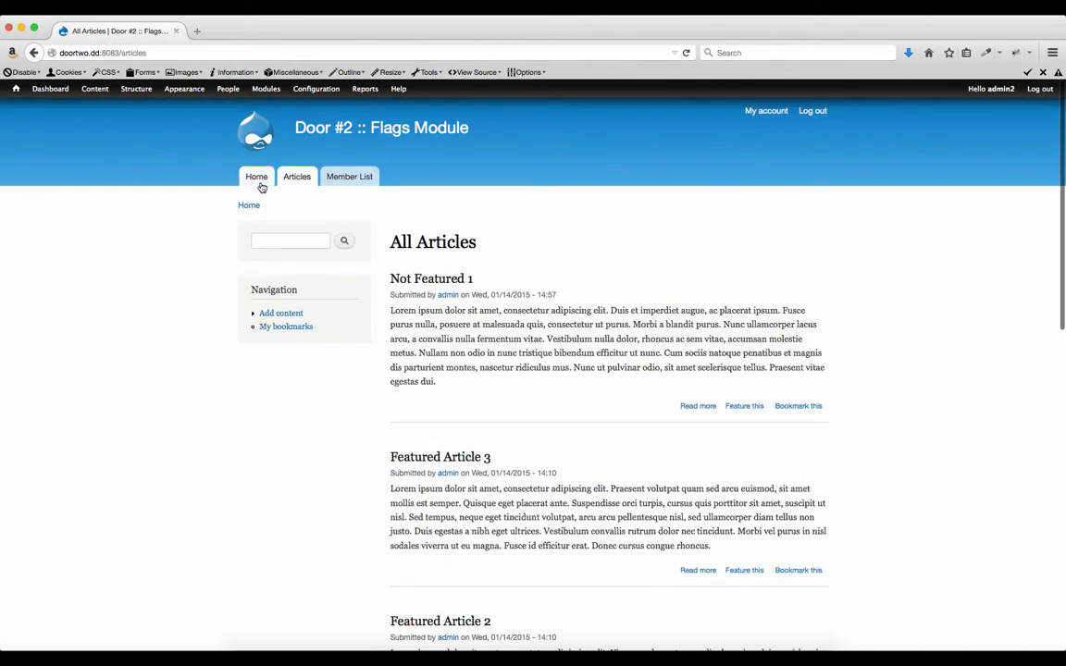
{"action": "left_click", "coordinate": [261, 185]}
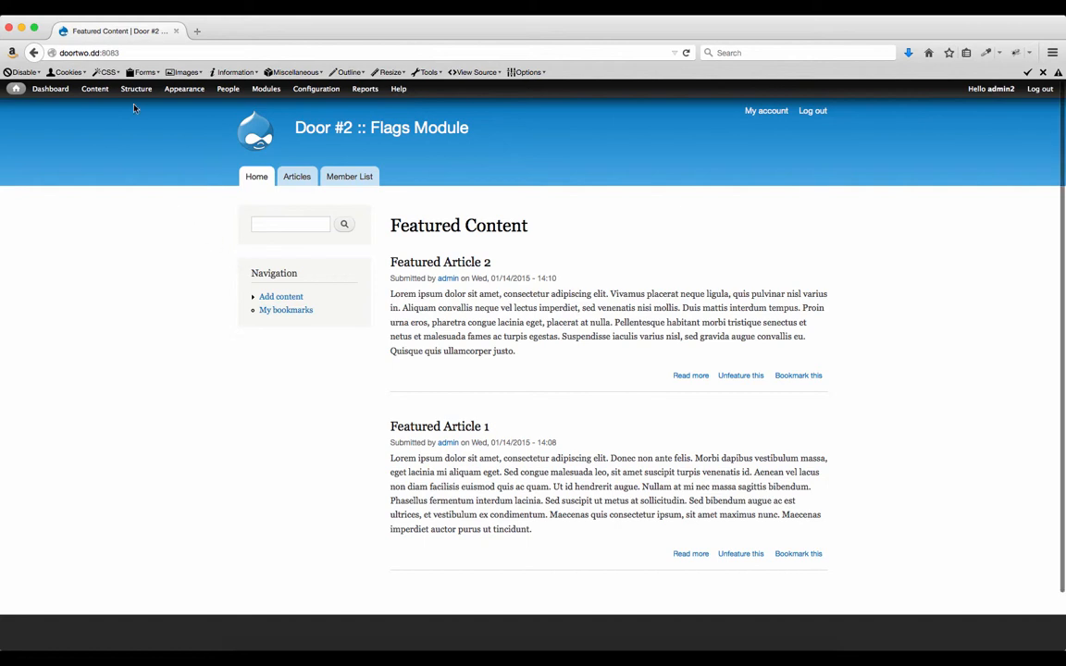
Open the Featured flag's edit form from Structure > Flags.
{"action": "mouse_move", "coordinate": [133, 93]}
{"action": "left_click", "coordinate": [128, 135]}
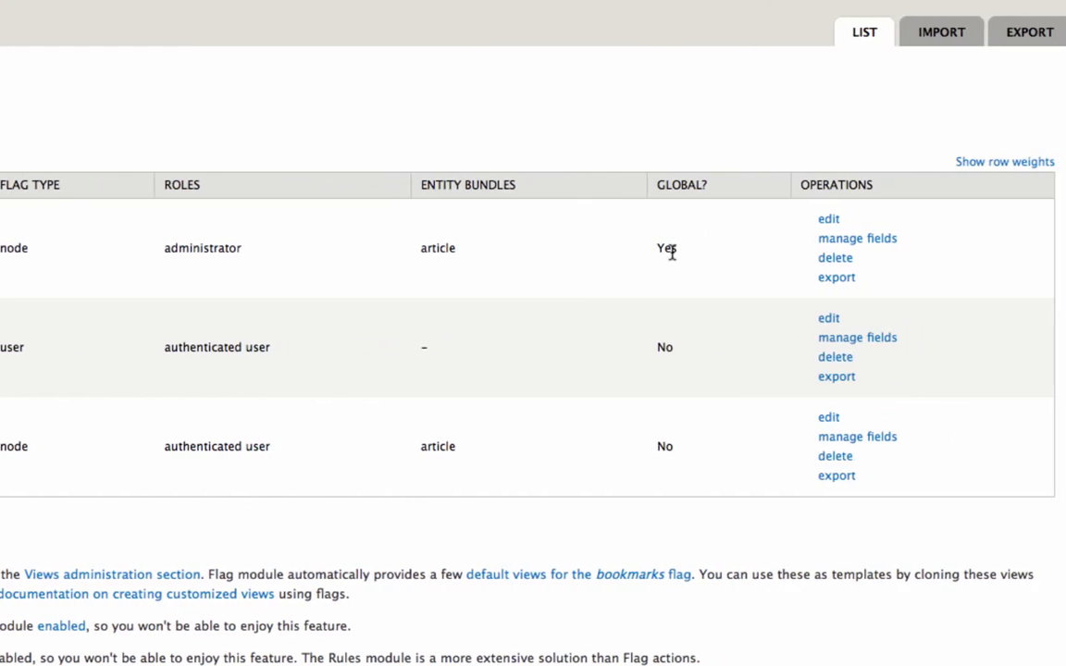
{"action": "left_click", "coordinate": [822, 223]}
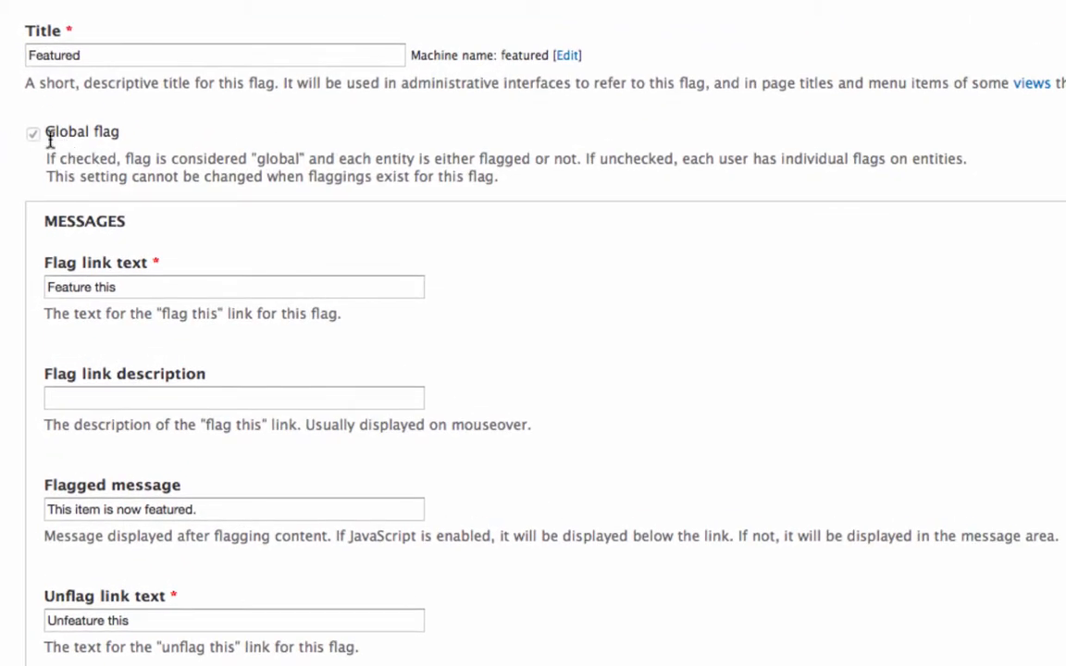
Review the flag's messages, administrator-only access, and Full content and Teaser display options.
{"action": "scroll", "coordinate": [90, 145], "scroll_direction": "down", "scroll_amount": 1}
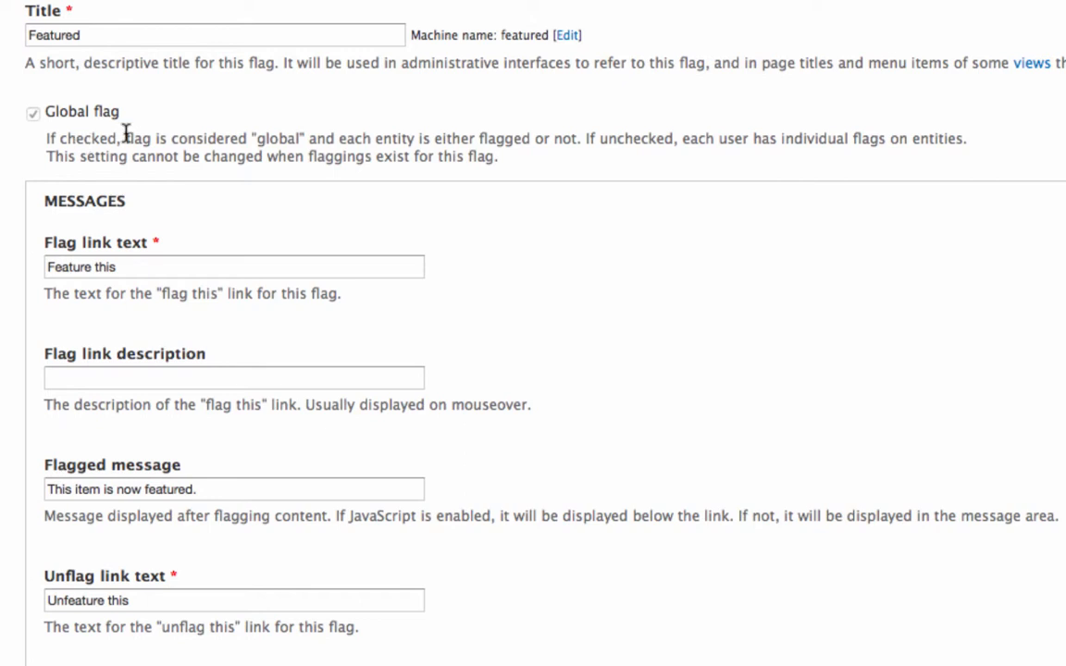
{"action": "scroll", "coordinate": [126, 134], "scroll_direction": "down", "scroll_amount": 3}
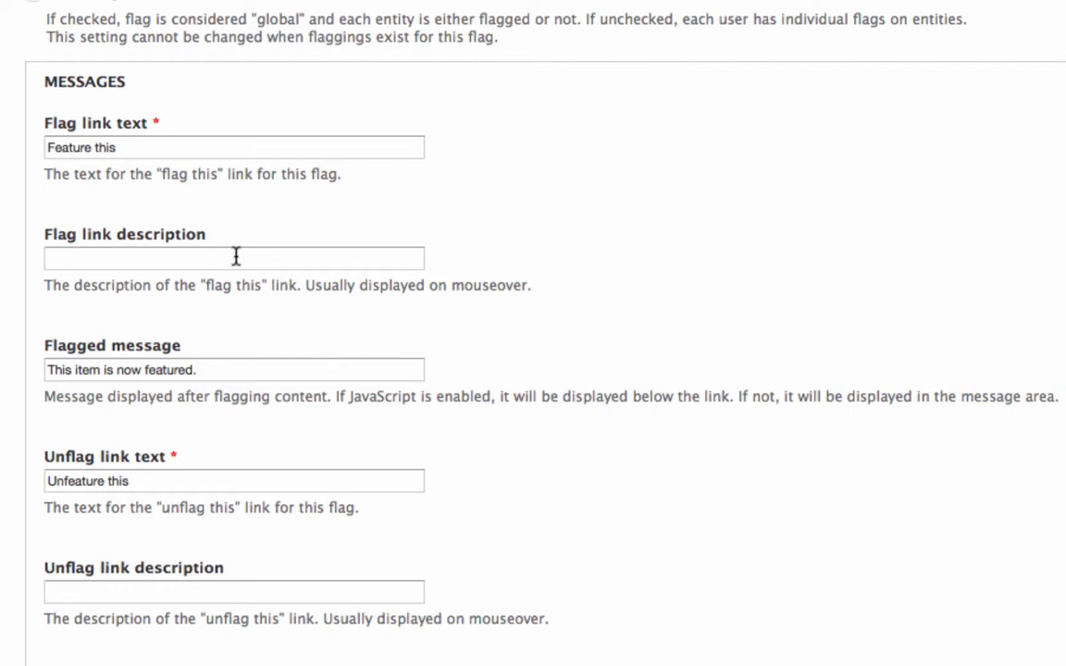
{"action": "scroll", "coordinate": [246, 259], "scroll_direction": "down", "scroll_amount": 4}
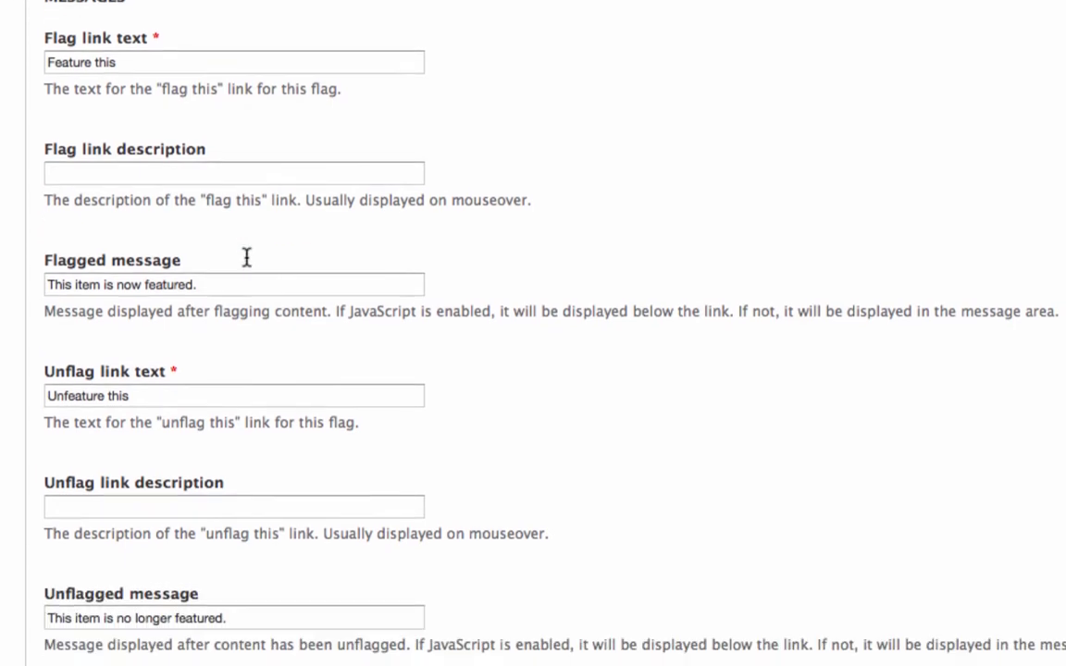
{"action": "scroll", "coordinate": [246, 264], "scroll_direction": "up", "scroll_amount": 1}
{"action": "scroll", "coordinate": [246, 261], "scroll_direction": "down", "scroll_amount": 7}
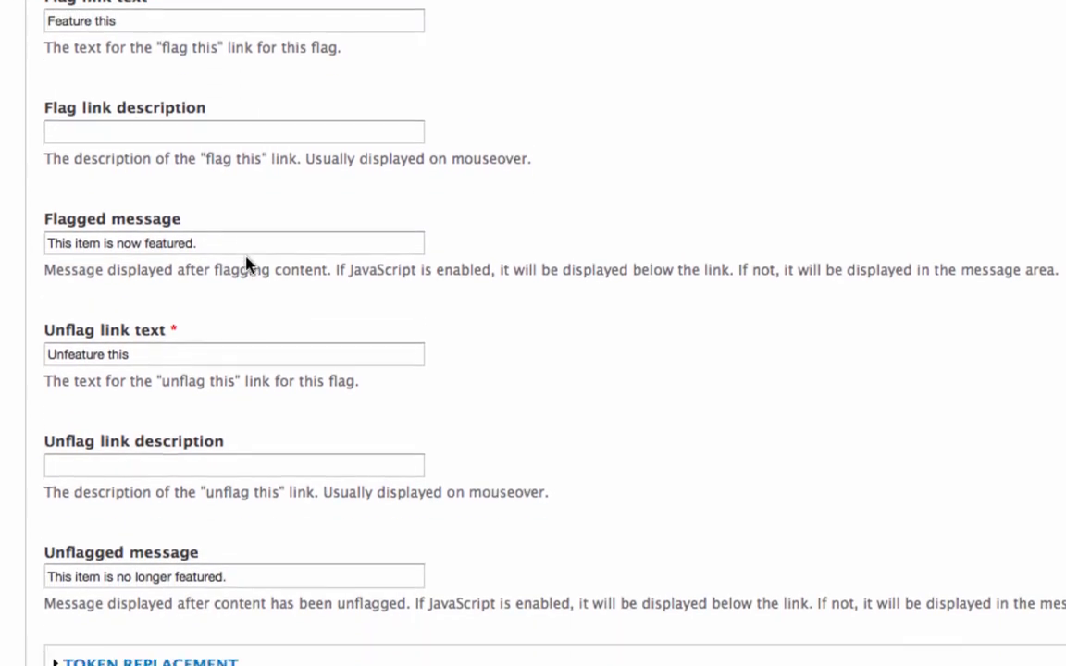
{"action": "scroll", "coordinate": [246, 259], "scroll_direction": "down", "scroll_amount": 6}
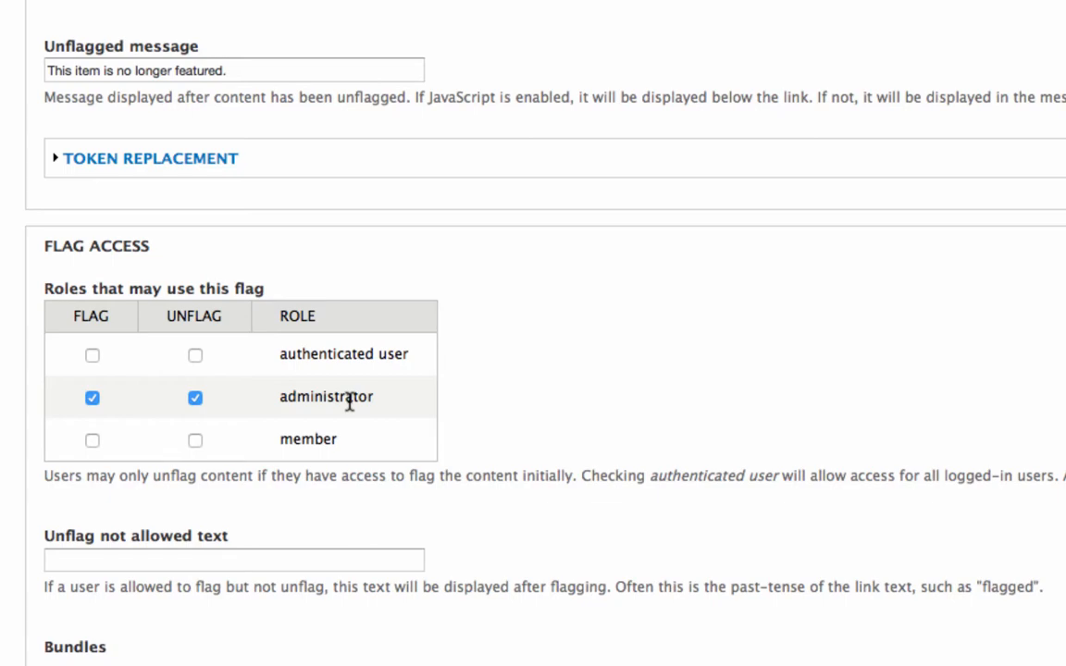
{"action": "scroll", "coordinate": [350, 403], "scroll_direction": "up", "scroll_amount": 5}
{"action": "scroll", "coordinate": [362, 412], "scroll_direction": "down", "scroll_amount": 10}
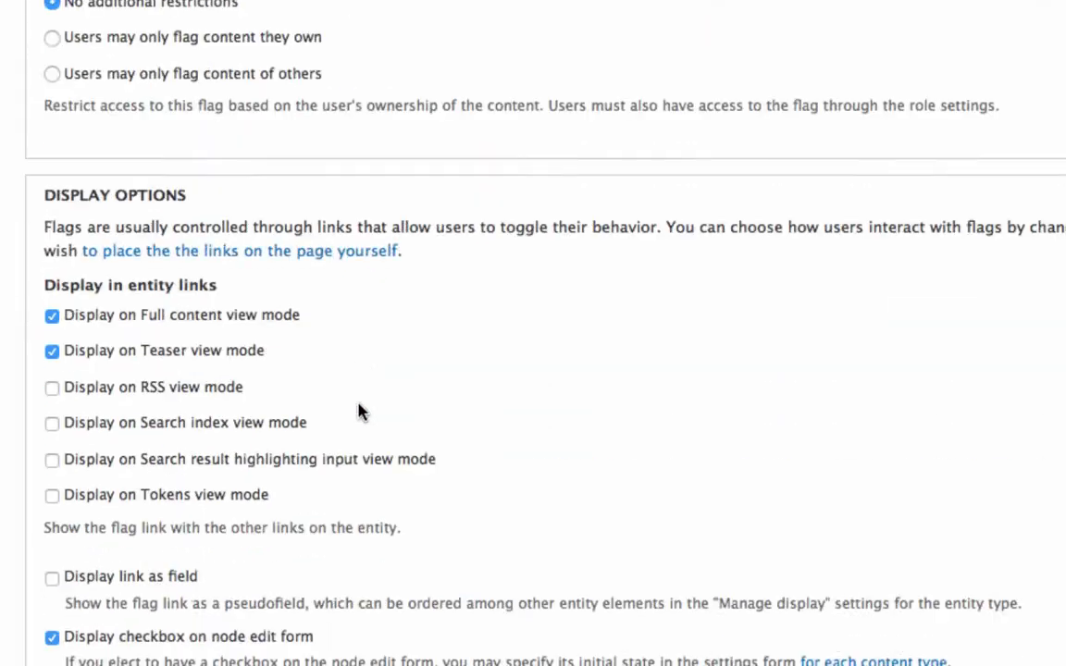
{"action": "scroll", "coordinate": [361, 412], "scroll_direction": "down", "scroll_amount": 3}
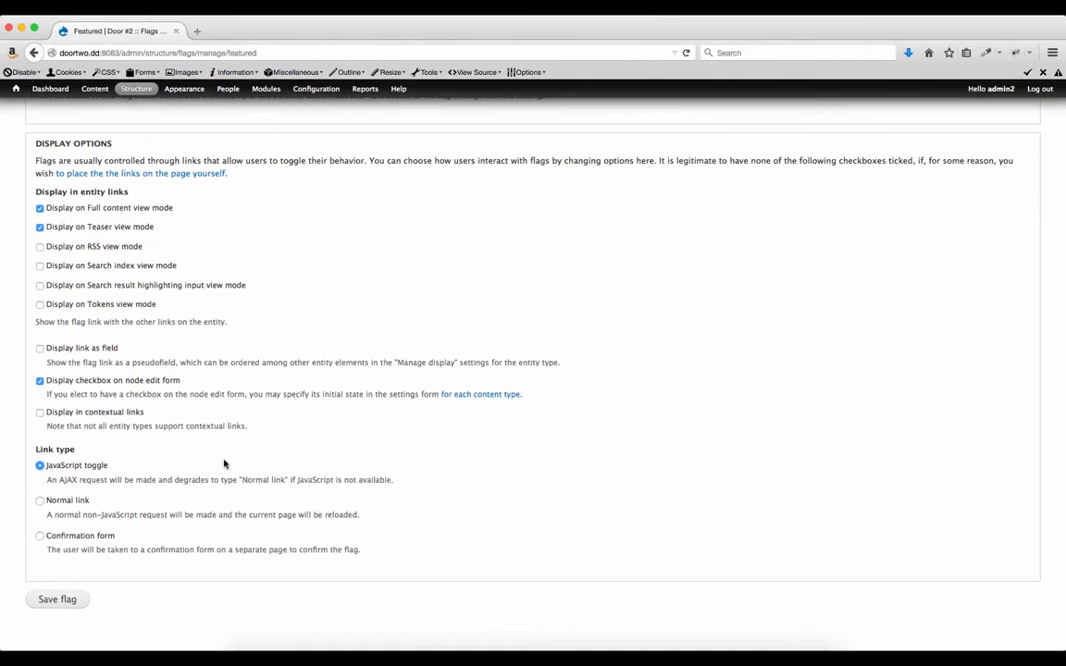
Save the Featured flag's settings with the Save flag button.
{"action": "left_click", "coordinate": [60, 600]}
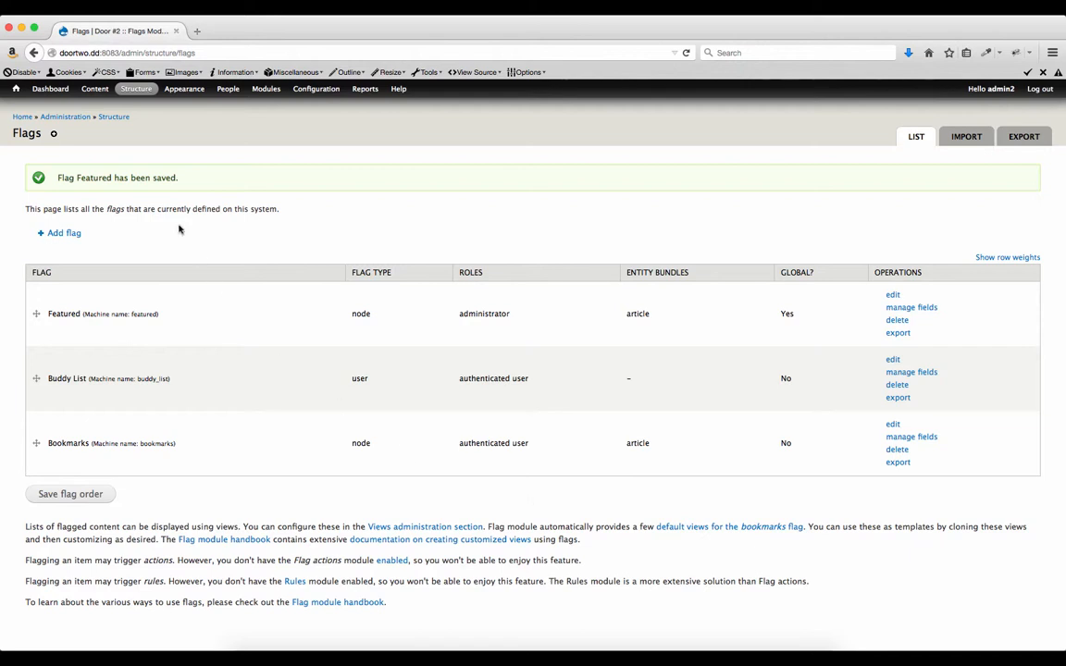
On the Content page, select Not Featured 1, 2 and 3 and apply 'Feature this'.
{"action": "left_click", "coordinate": [93, 89]}
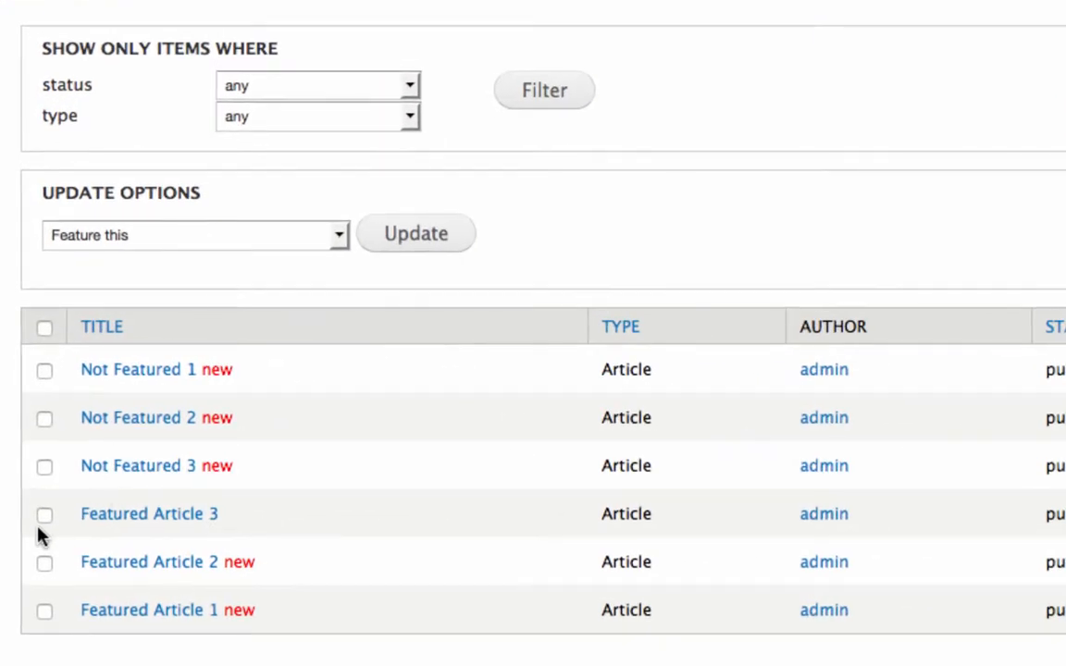
{"action": "left_click", "coordinate": [45, 468]}
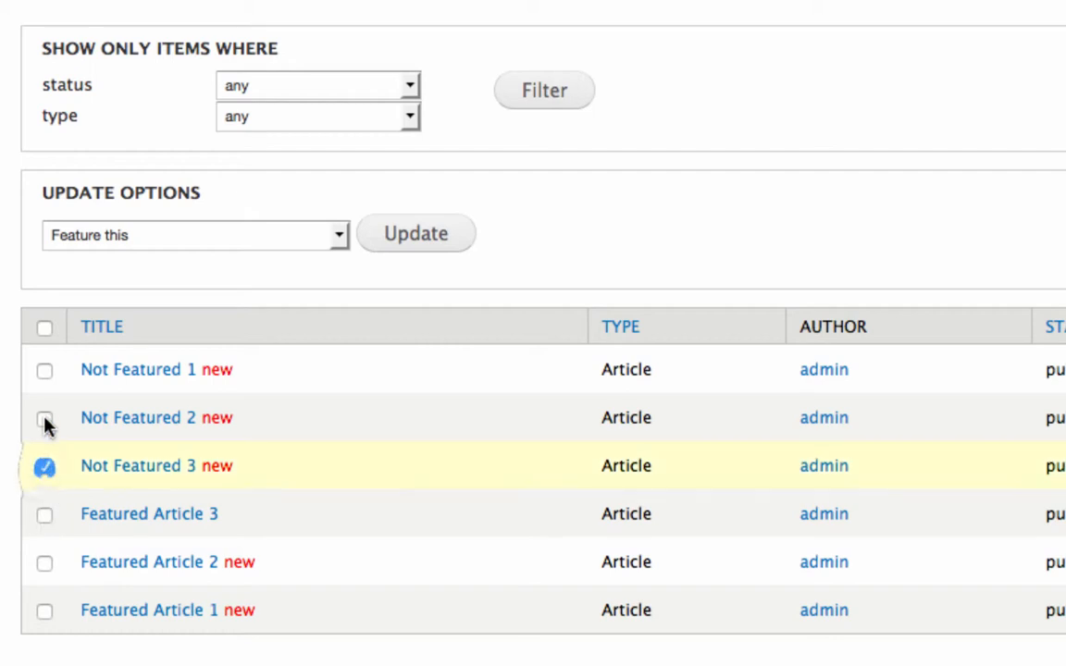
{"action": "left_click", "coordinate": [43, 419]}
{"action": "left_click", "coordinate": [43, 372]}
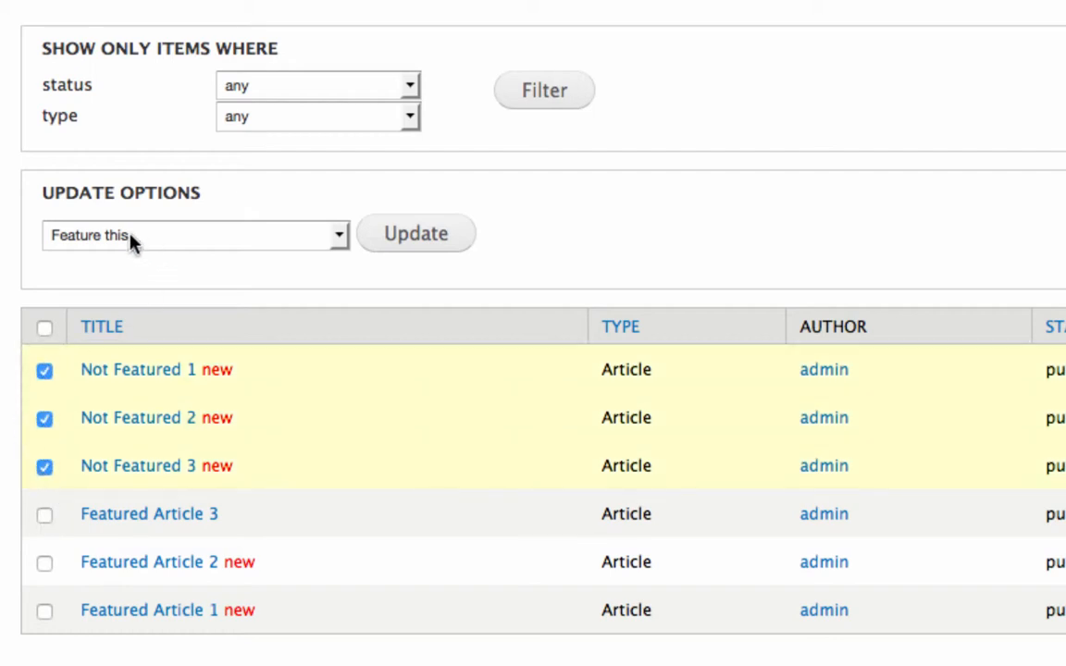
{"action": "left_click", "coordinate": [222, 242]}
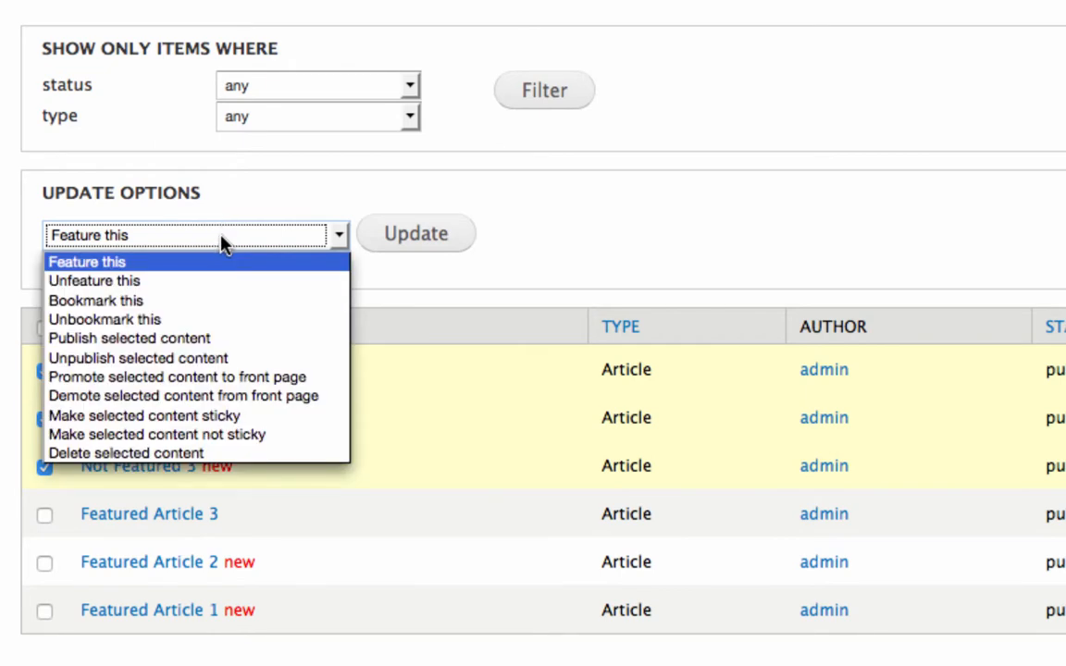
{"action": "left_click", "coordinate": [91, 265]}
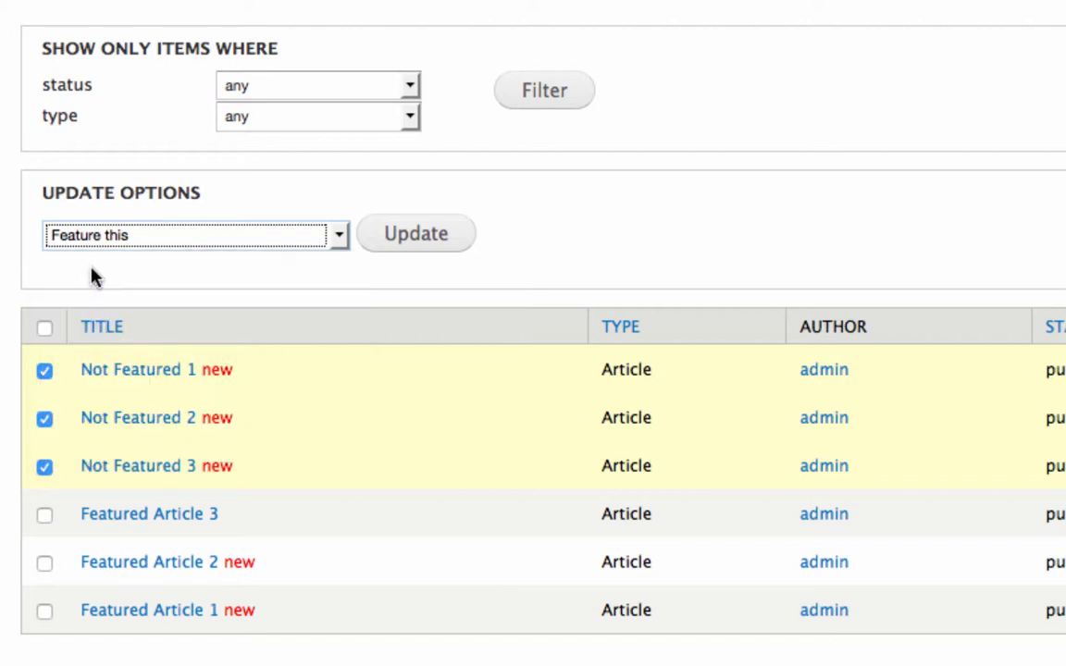
{"action": "left_click", "coordinate": [407, 236]}
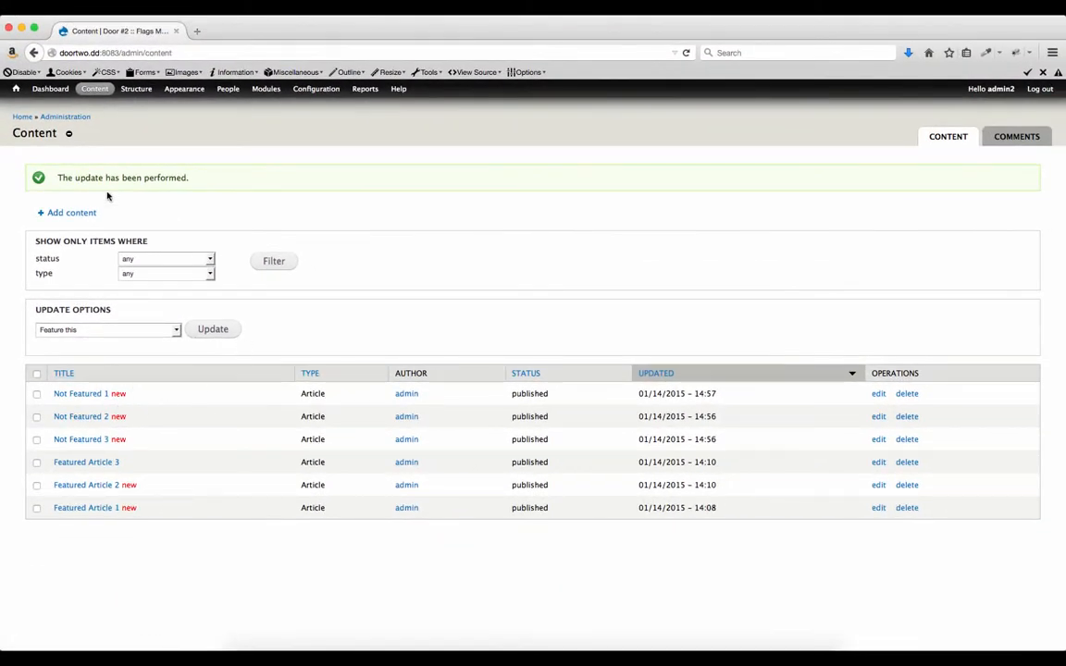
Go to the front page and check Featured Content now lists Not Featured 1 and 2.
{"action": "left_click", "coordinate": [16, 90]}
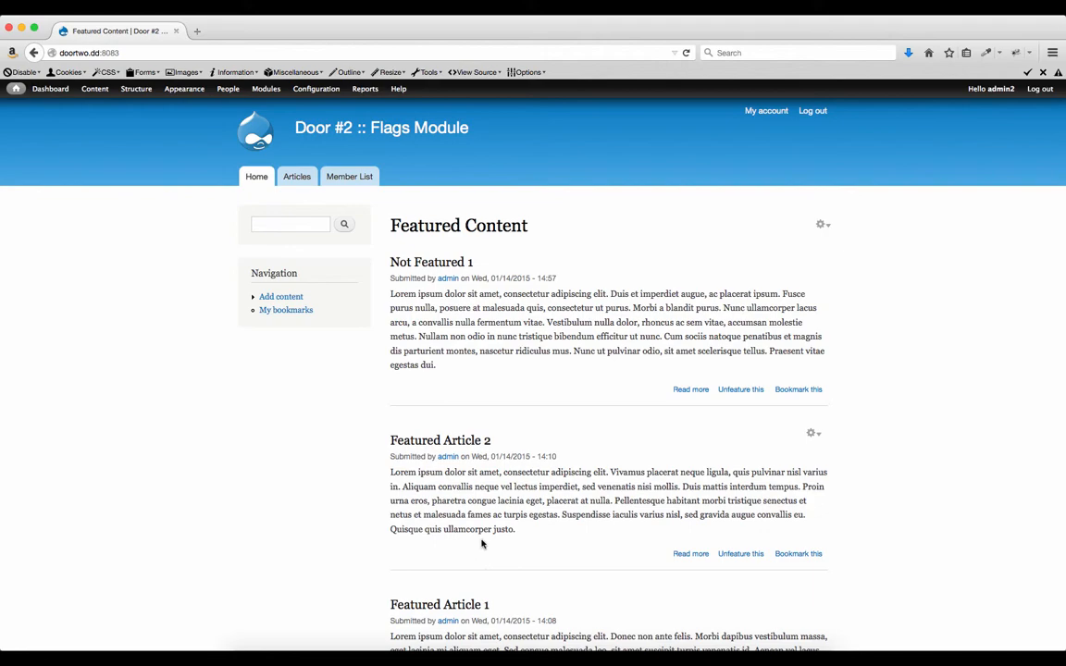
{"action": "scroll", "coordinate": [481, 544], "scroll_direction": "down", "scroll_amount": 5}
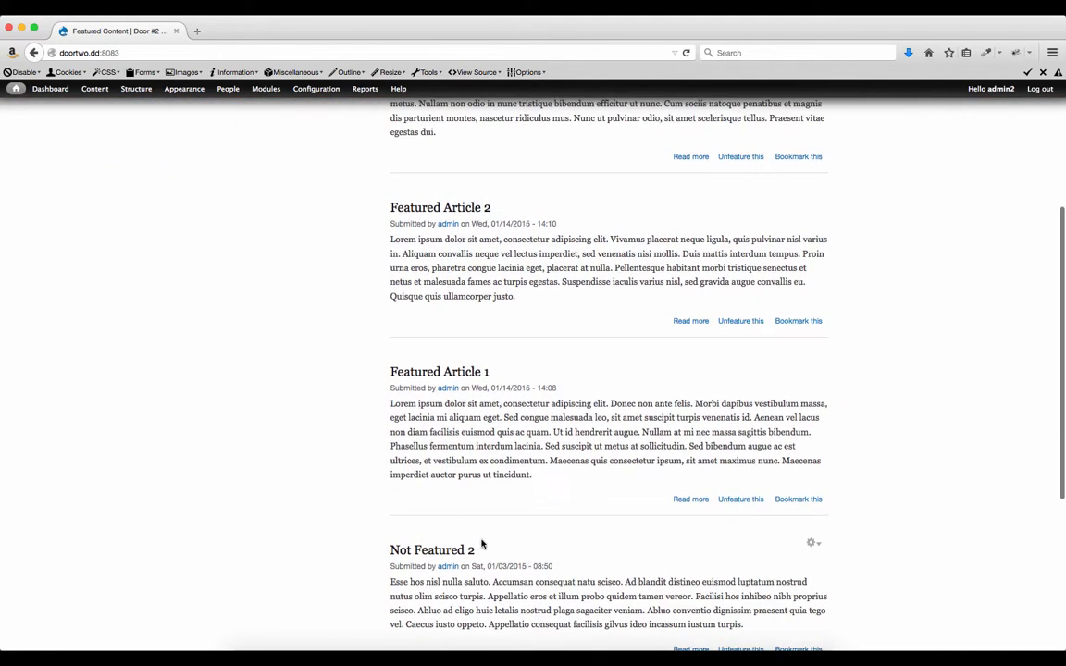
{"action": "scroll", "coordinate": [481, 545], "scroll_direction": "up", "scroll_amount": 5}
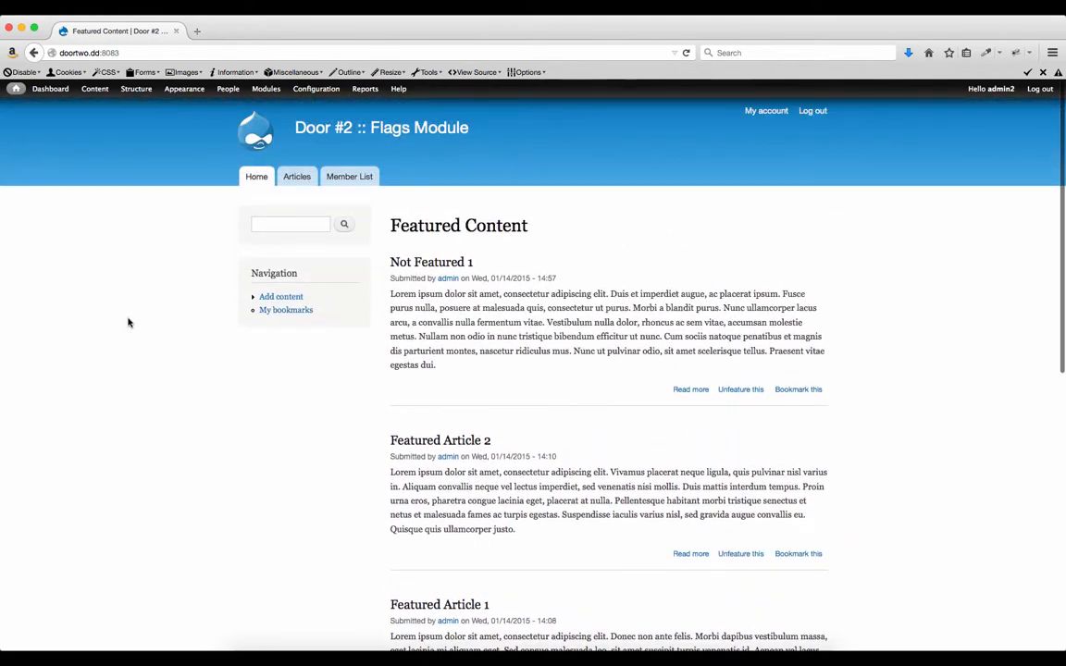